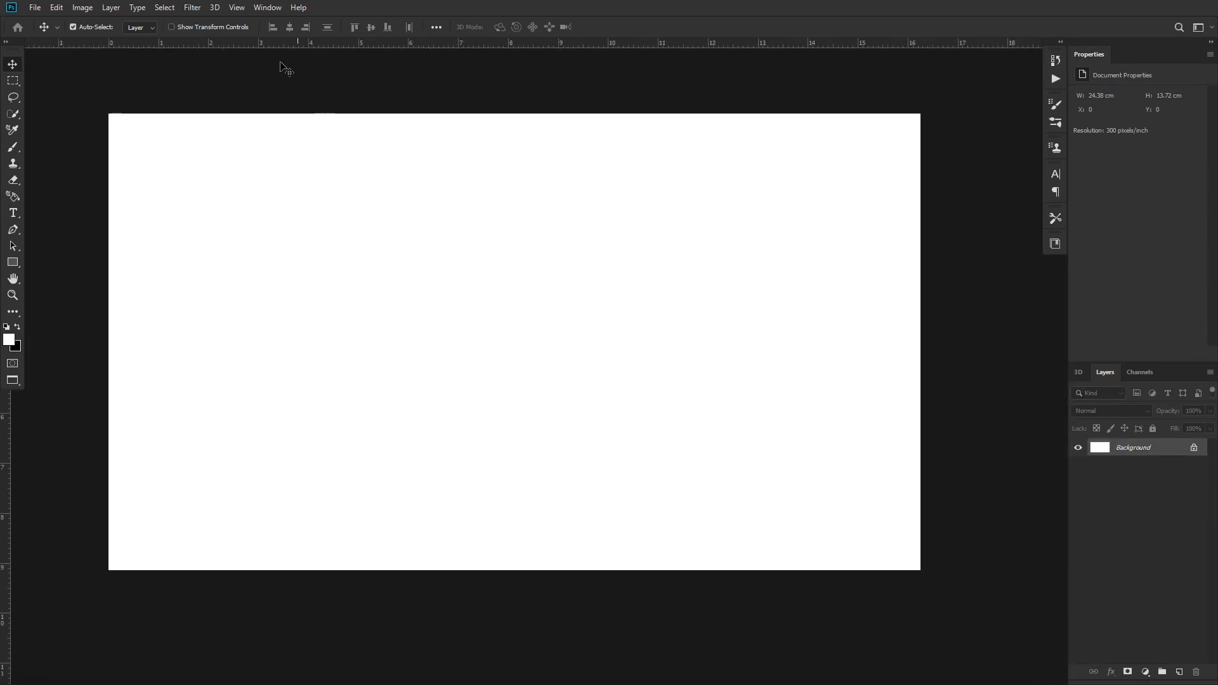
Render Clouds on the Background layer and add 10% Gaussian monochromatic noise to it
click(192, 7)
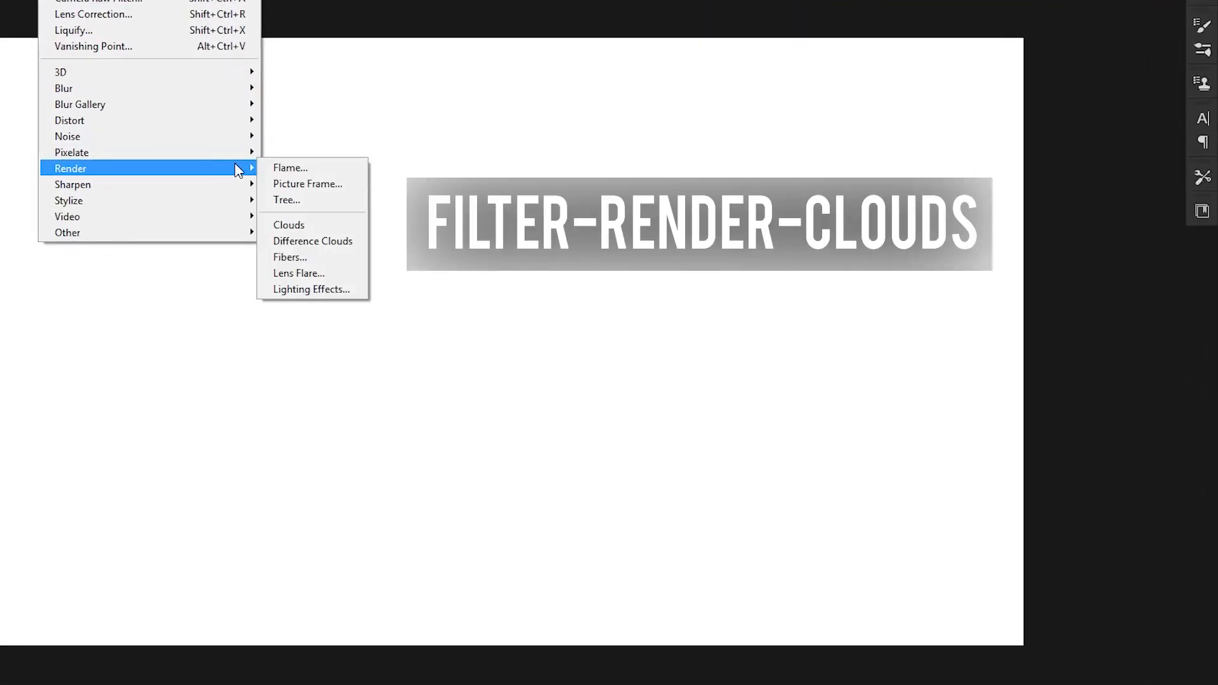
click(310, 226)
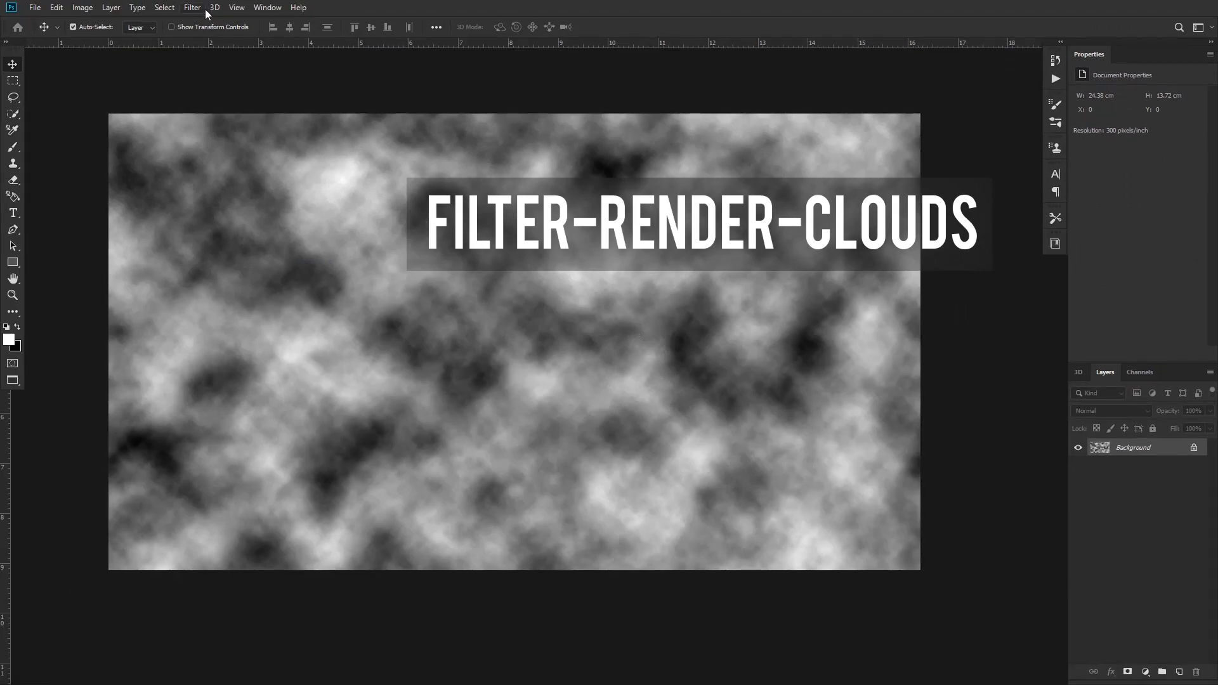
click(194, 8)
mouse_move(304, 184)
click(380, 185)
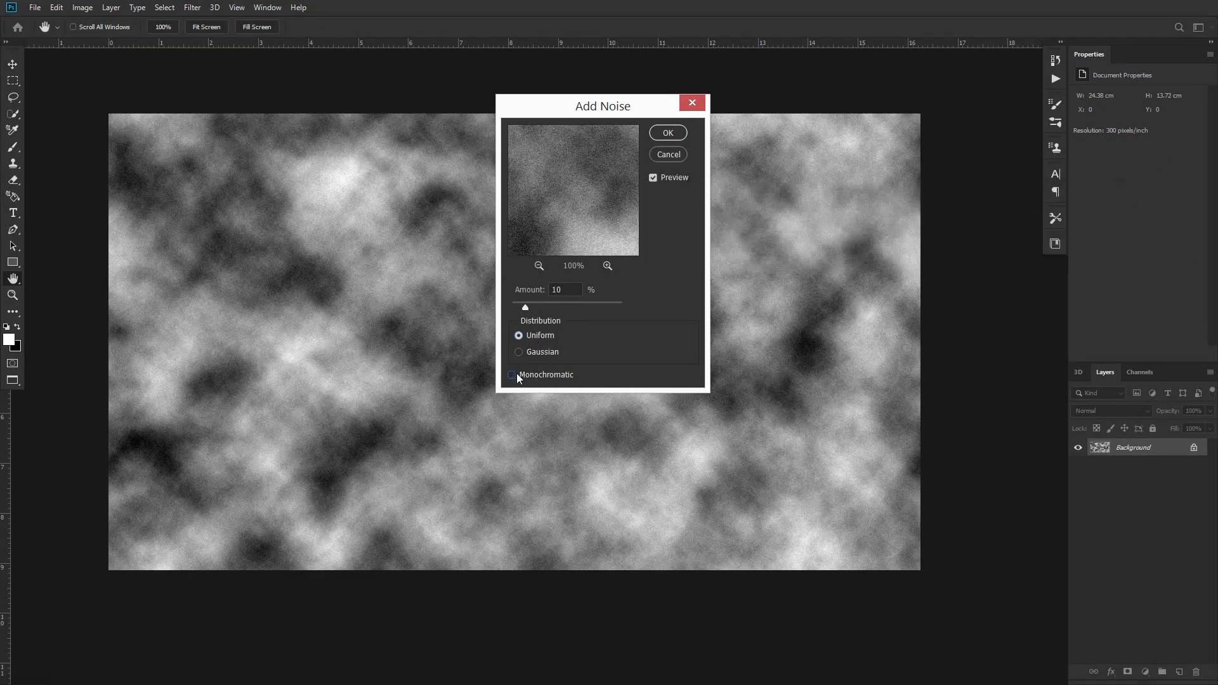
click(511, 375)
click(518, 351)
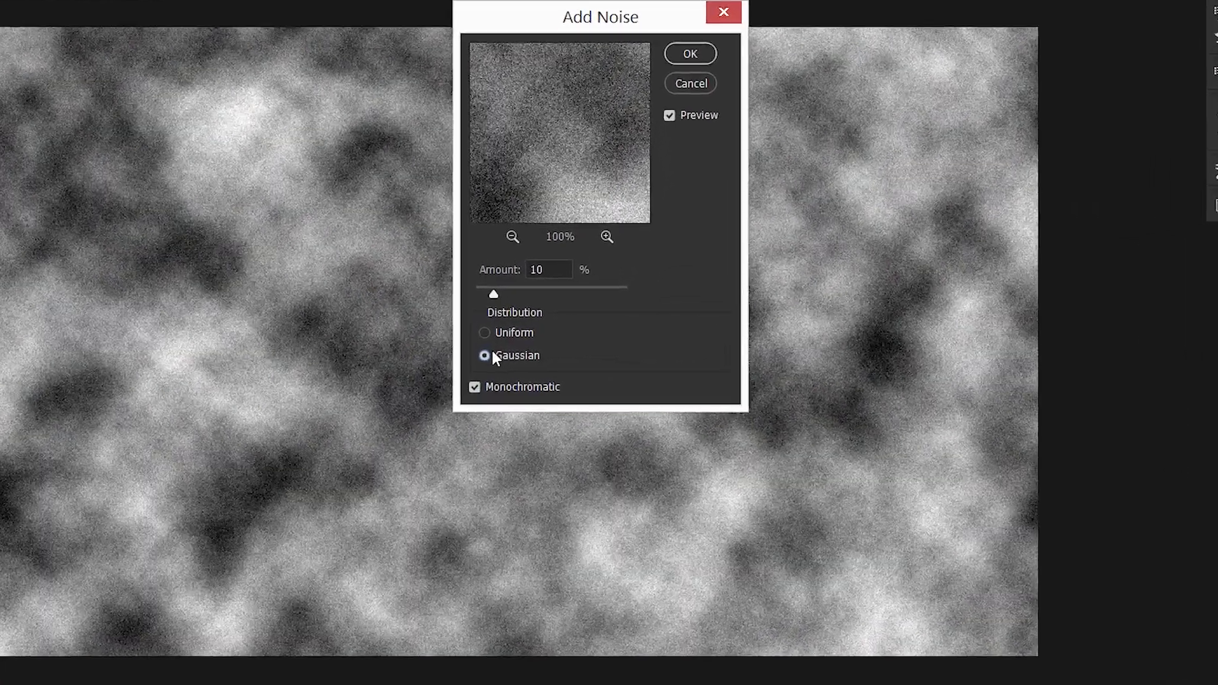
click(688, 54)
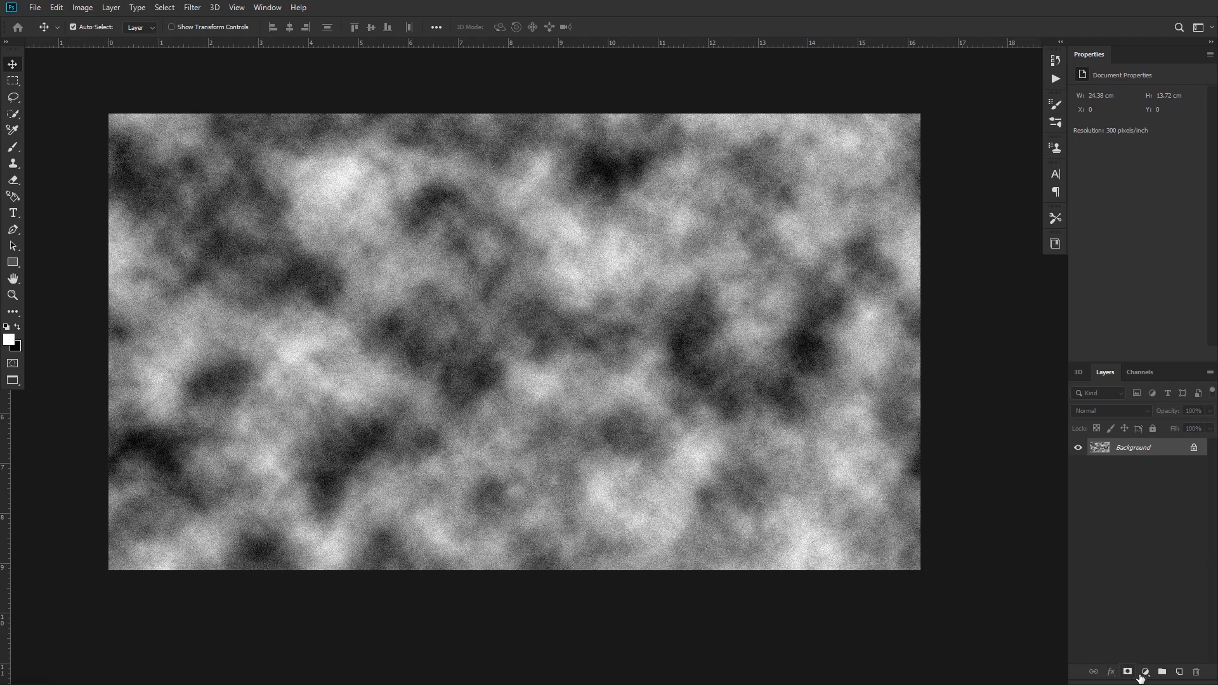
Add a Solid Color fill layer above the clouds, using a gray with 50% brightness
click(1145, 671)
click(1132, 452)
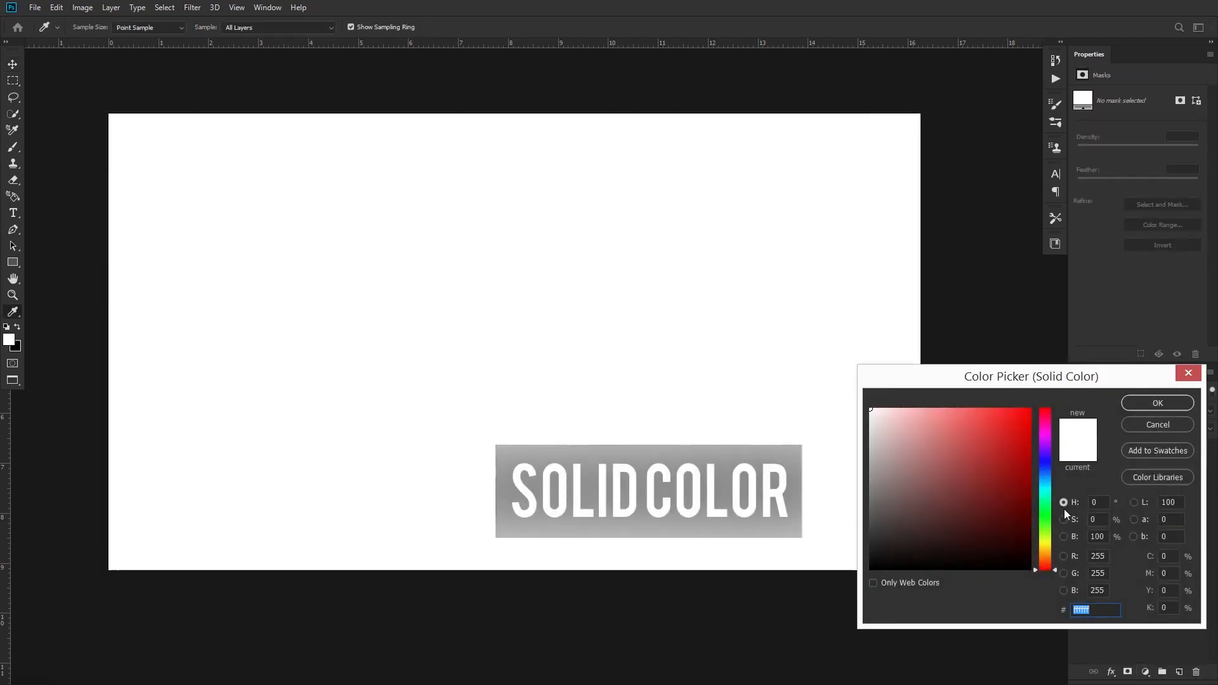
drag(1108, 537, 1073, 543)
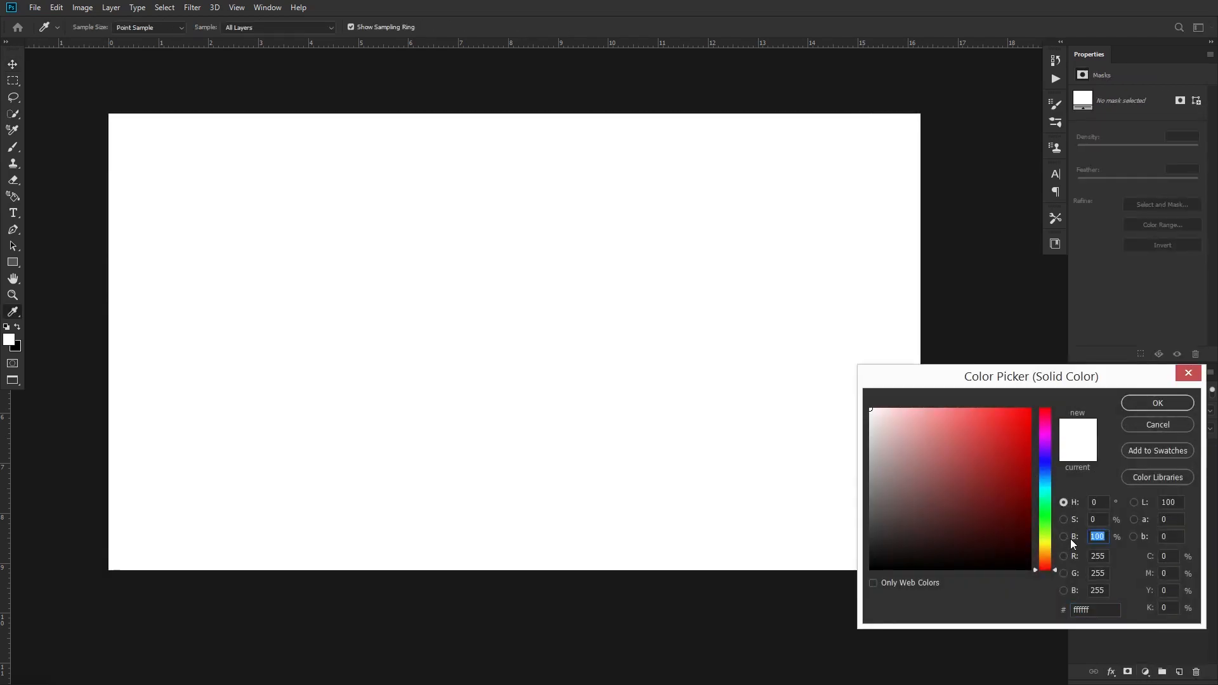
text(50)
key(Return)
Render Clouds on the layer mask of the gray color fill layer
click(1129, 448)
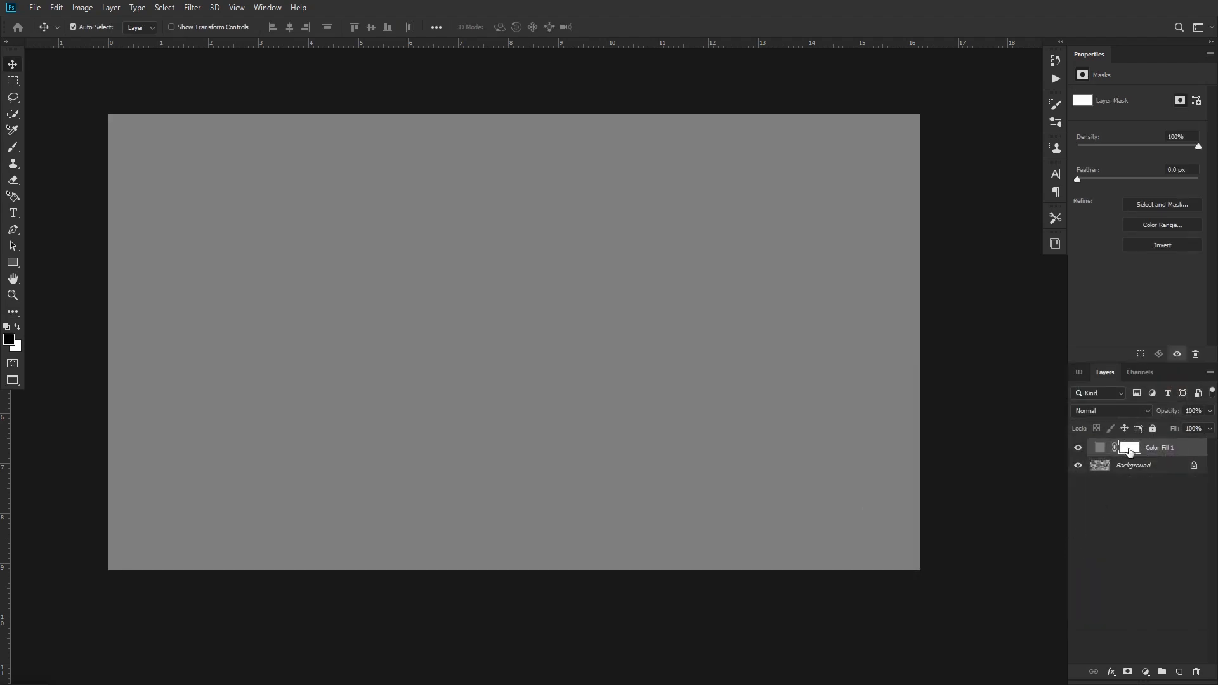
click(192, 7)
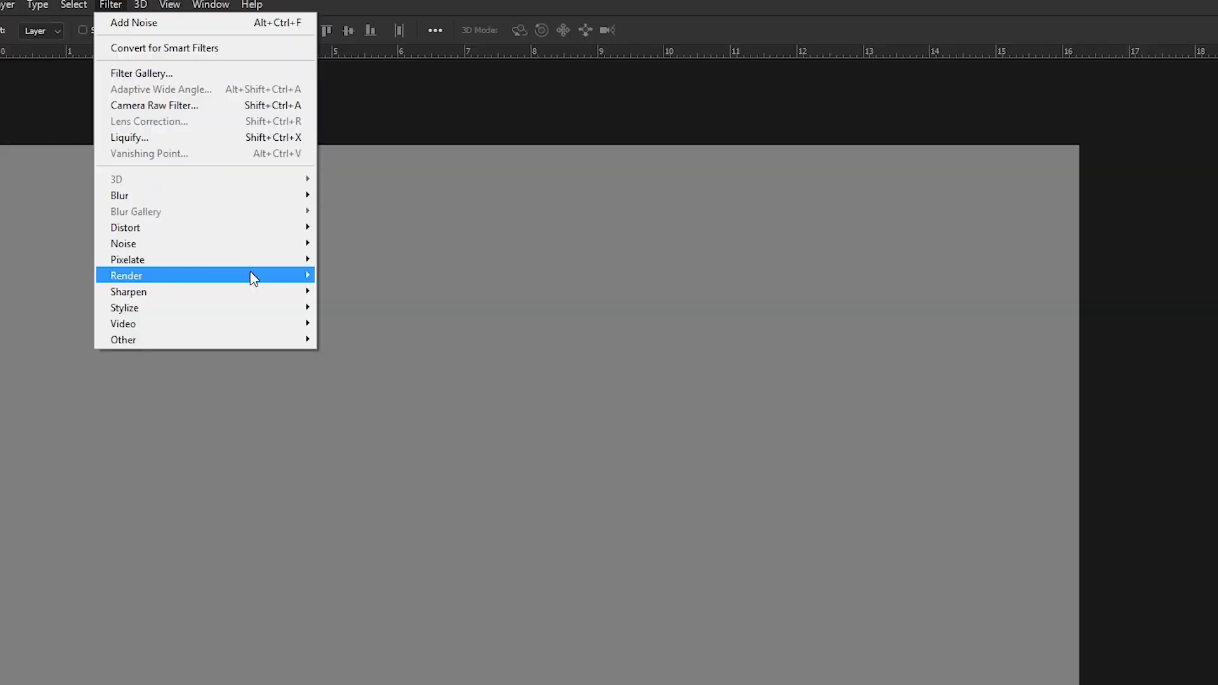
mouse_move(296, 211)
click(346, 332)
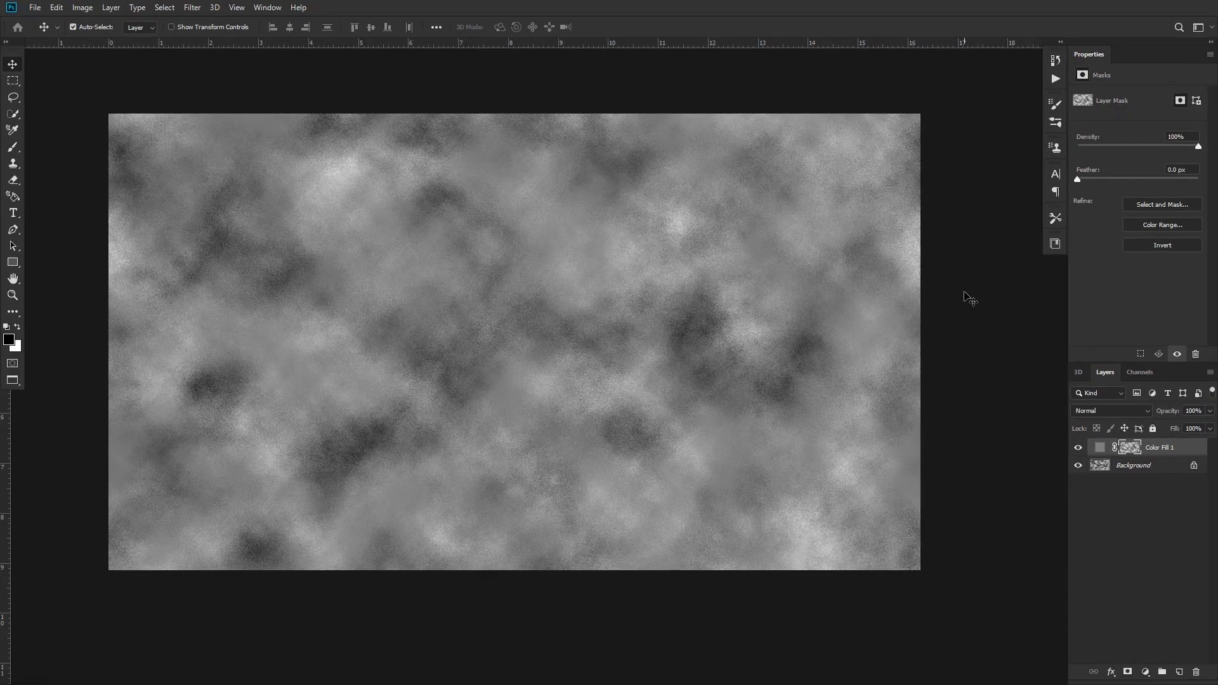
Apply a Levels adjustment to the color fill's mask with input levels 50, 1 and 170
click(82, 7)
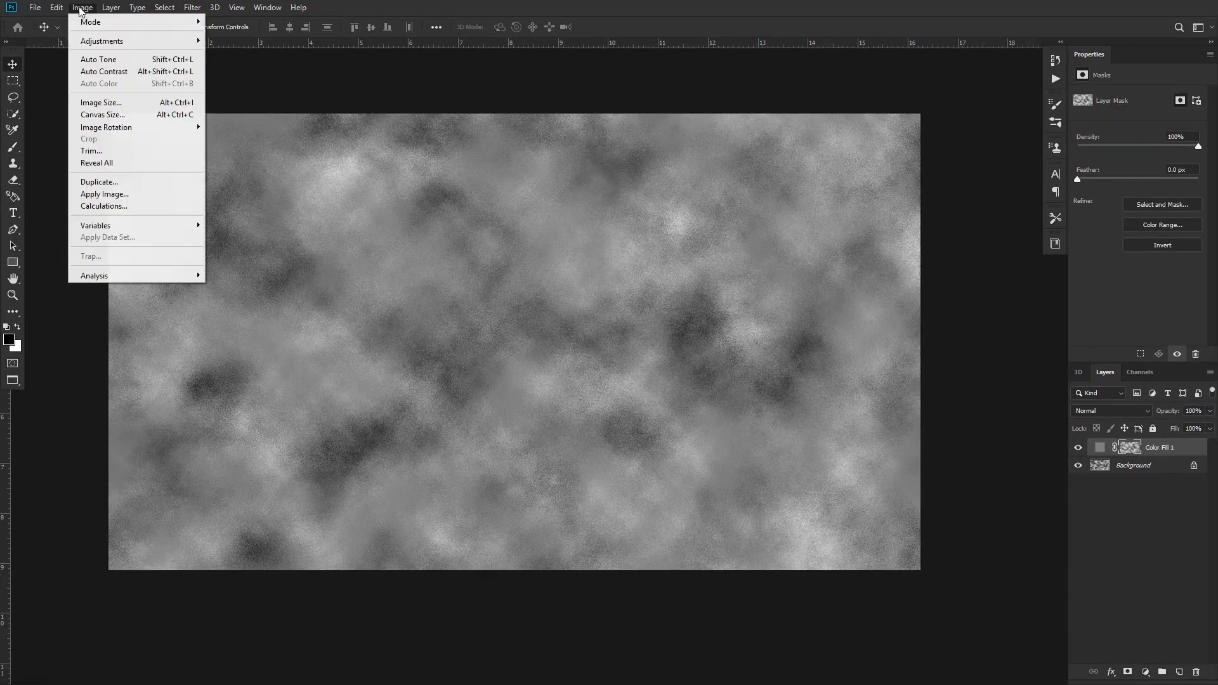
mouse_move(127, 35)
click(247, 54)
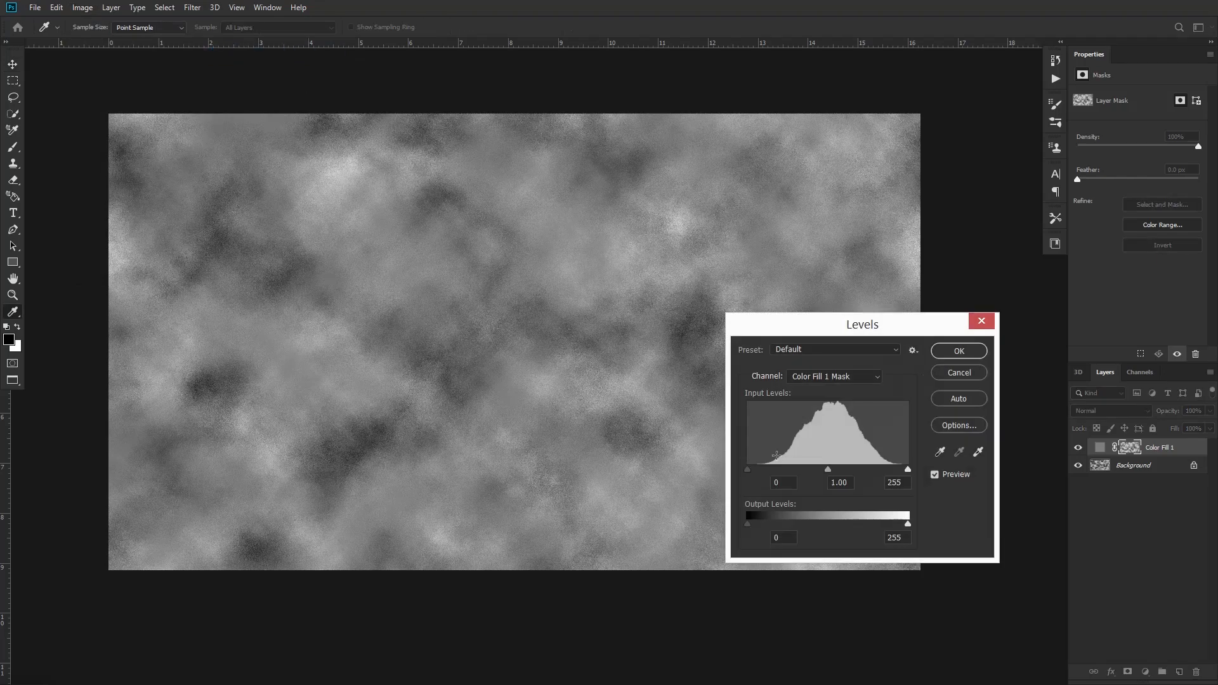
drag(781, 483, 764, 483)
text(50)
key(Tab)
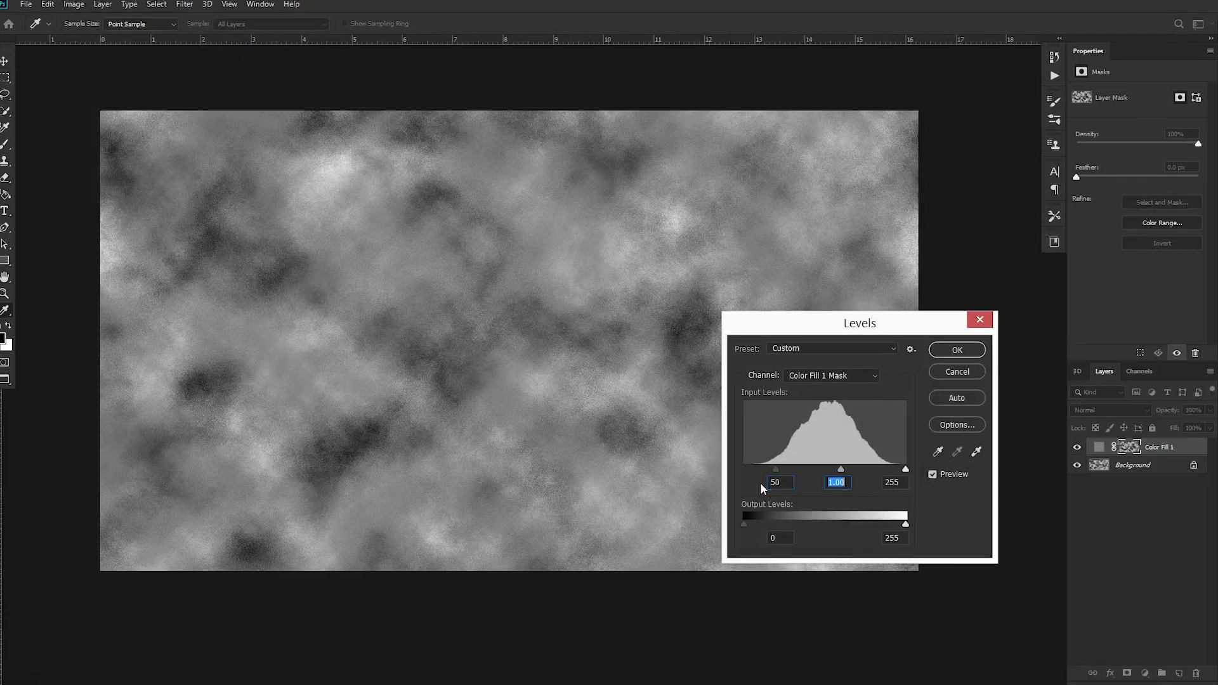
text(1)
key(Tab)
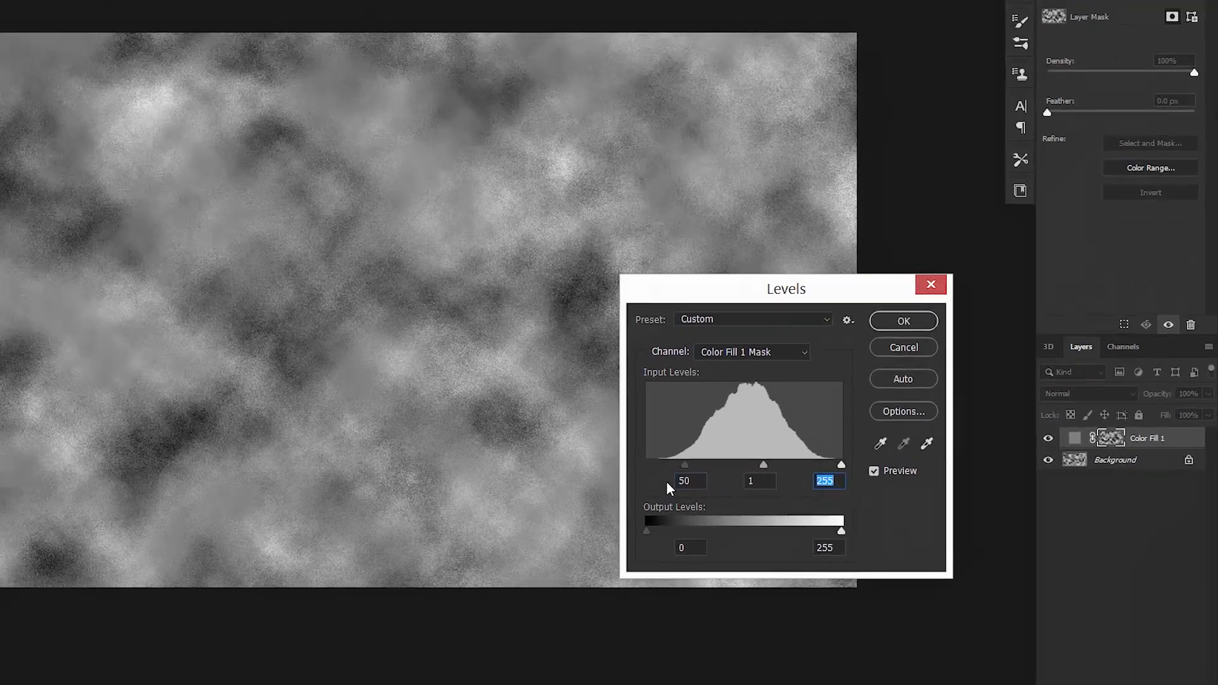
text(170)
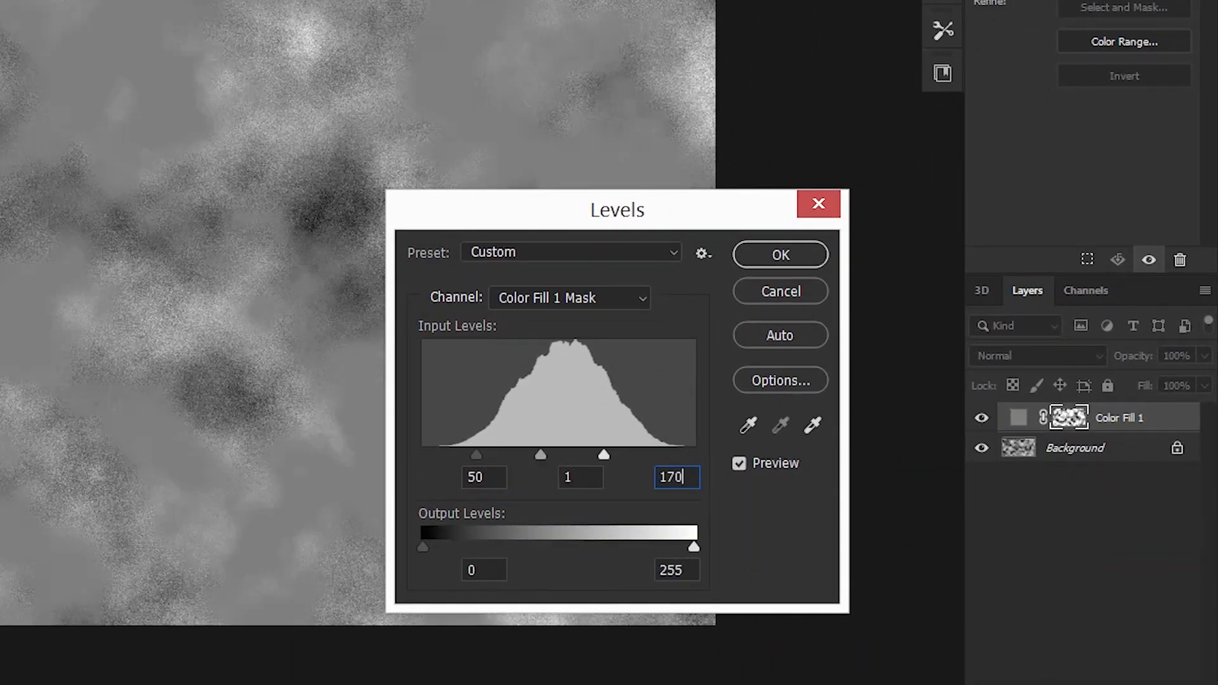
click(775, 256)
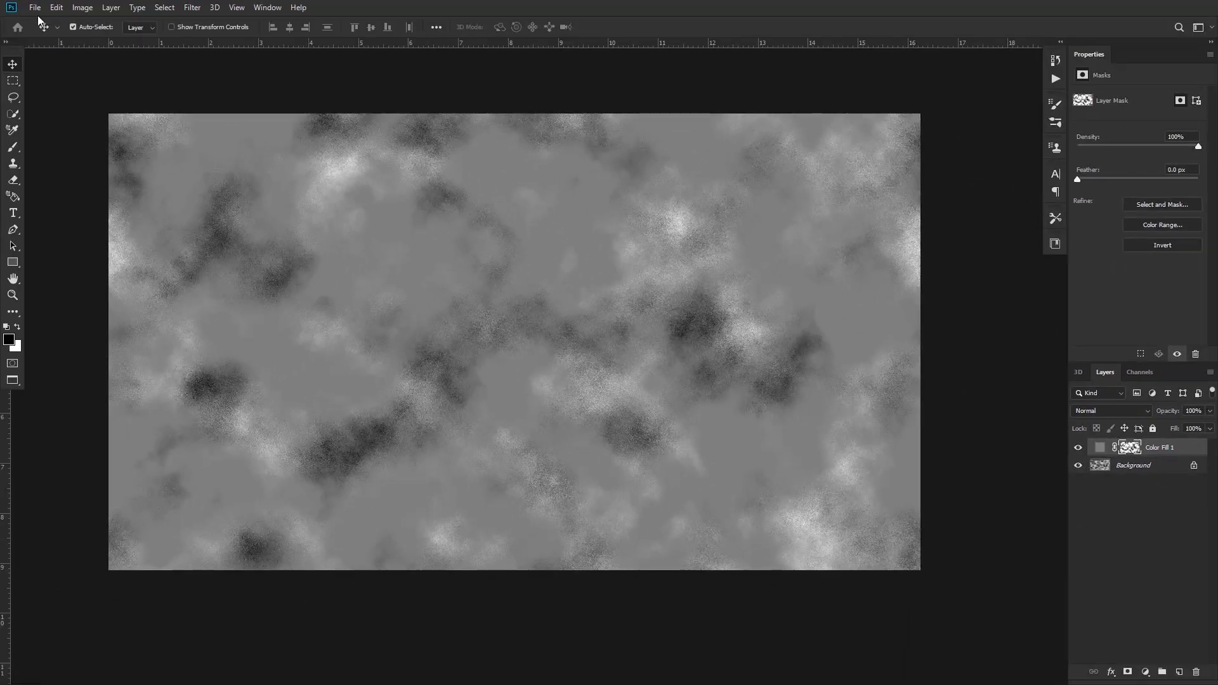
Save the cloud texture as the Photoshop file Untitled-1.psd with Maximize Compatibility on
click(35, 7)
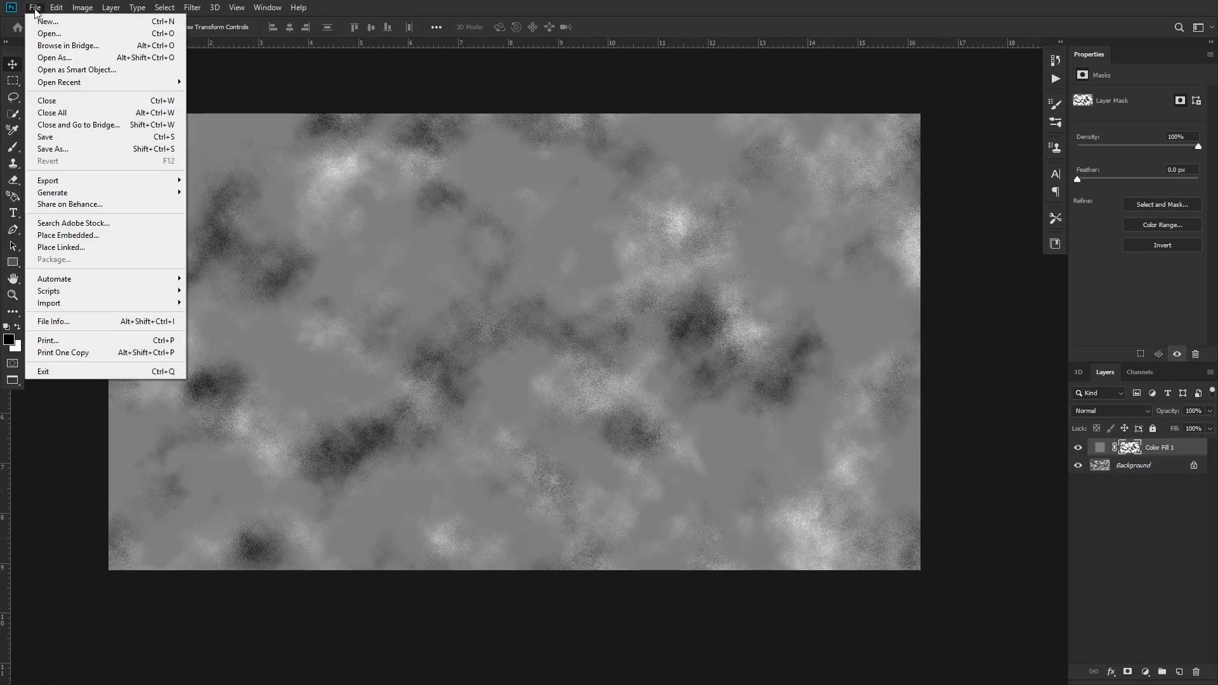
click(63, 150)
click(190, 159)
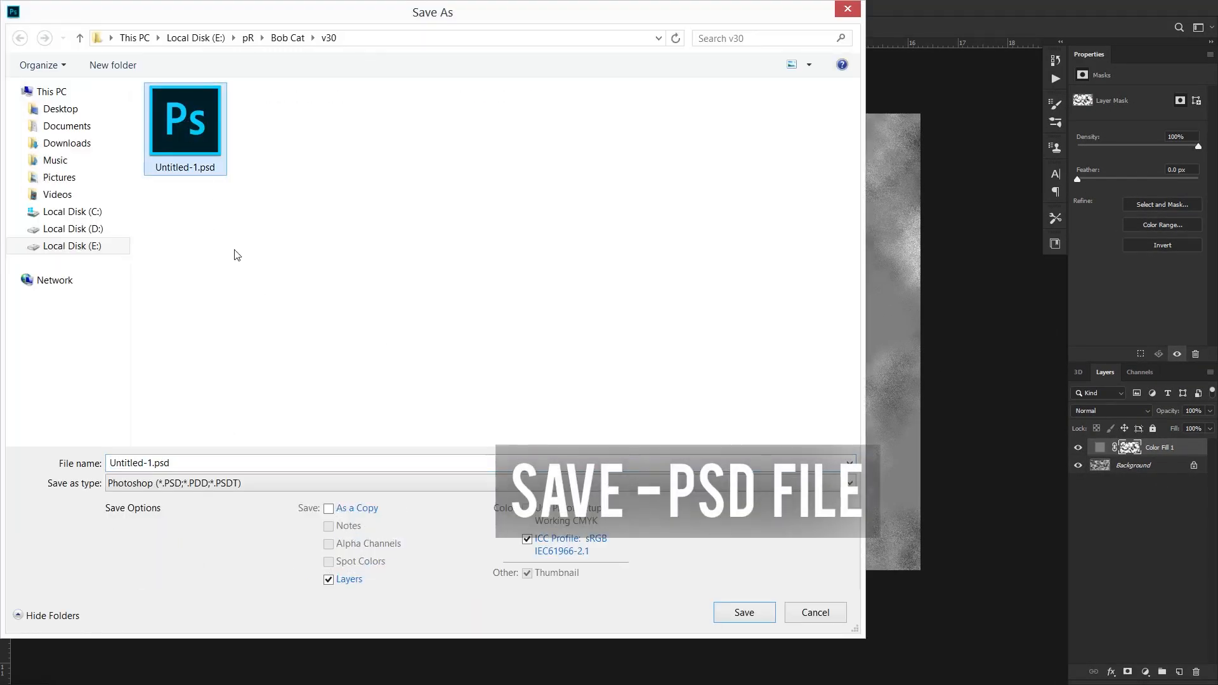
click(739, 612)
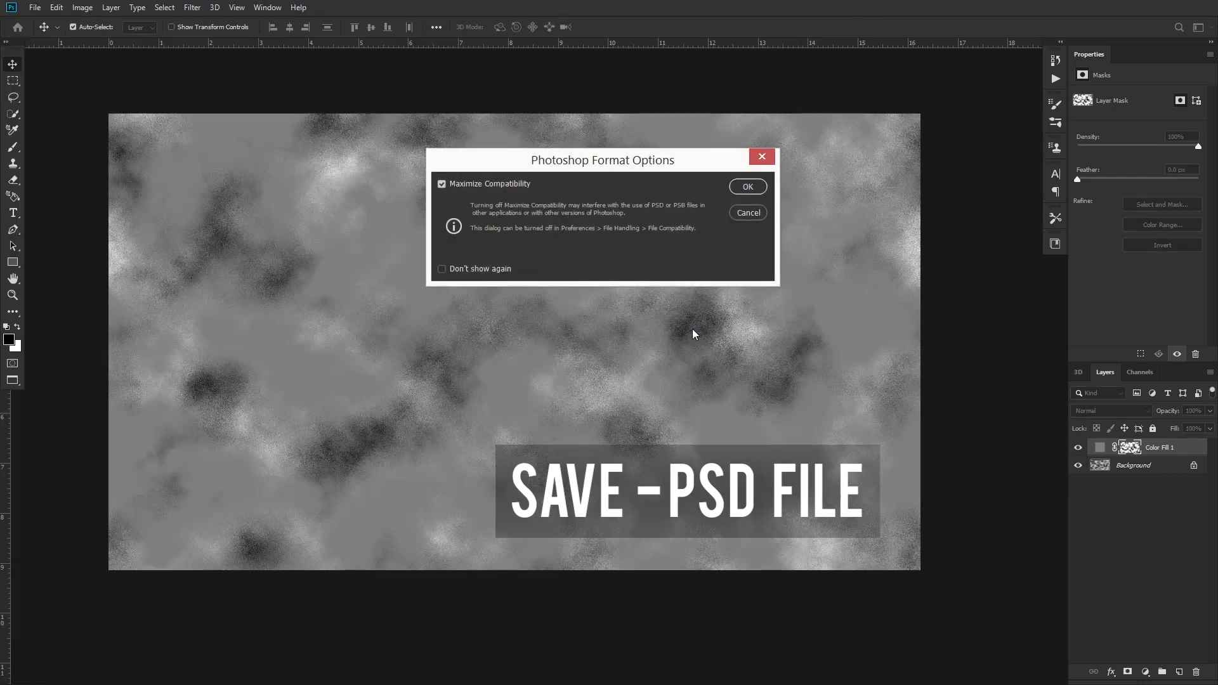
click(746, 188)
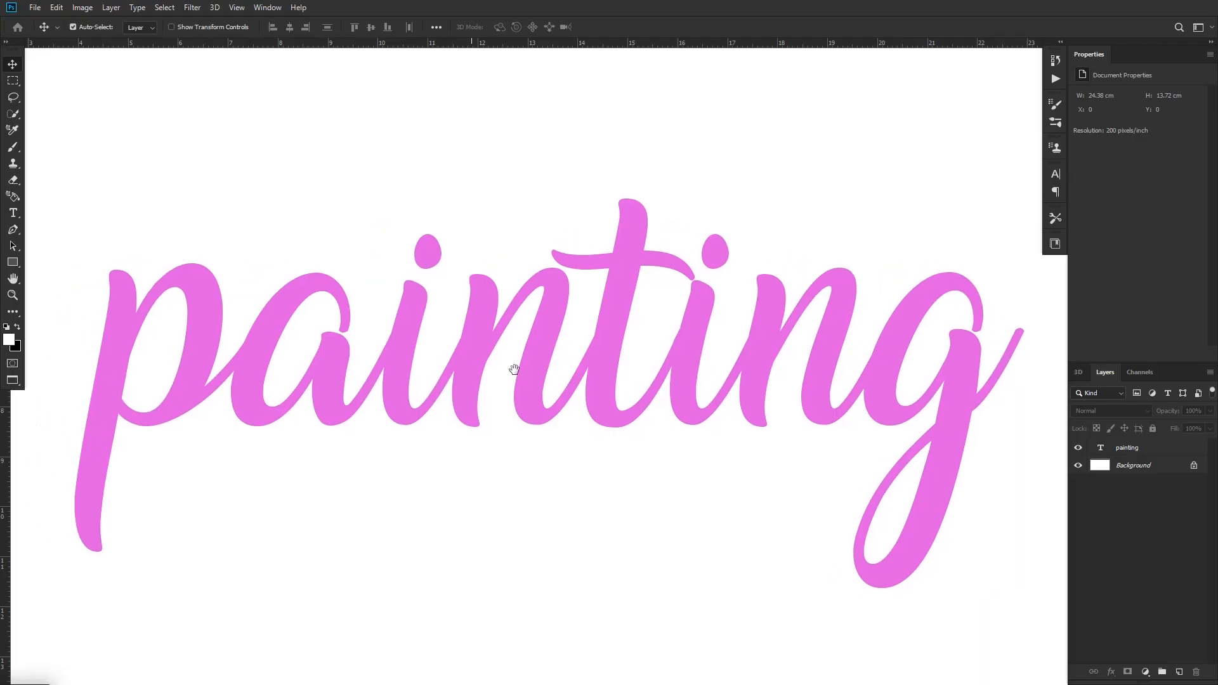
Convert the document with the "painting" text to 16 Bits/Channel mode
click(83, 8)
mouse_move(94, 25)
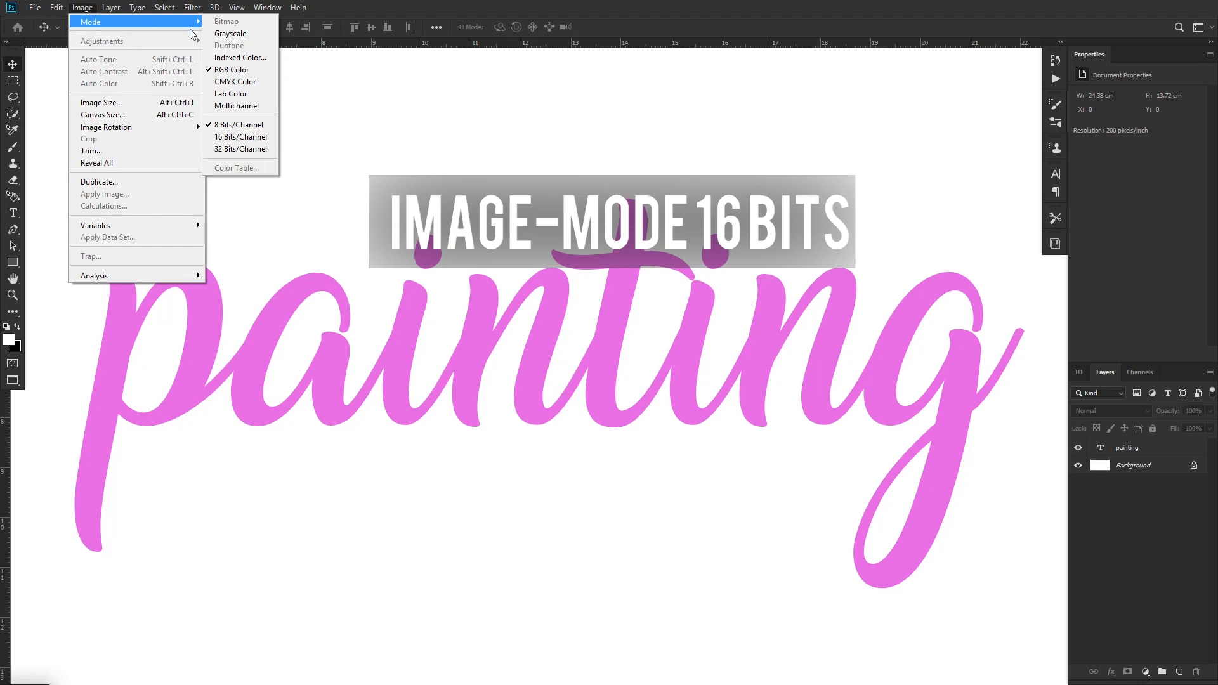
click(247, 137)
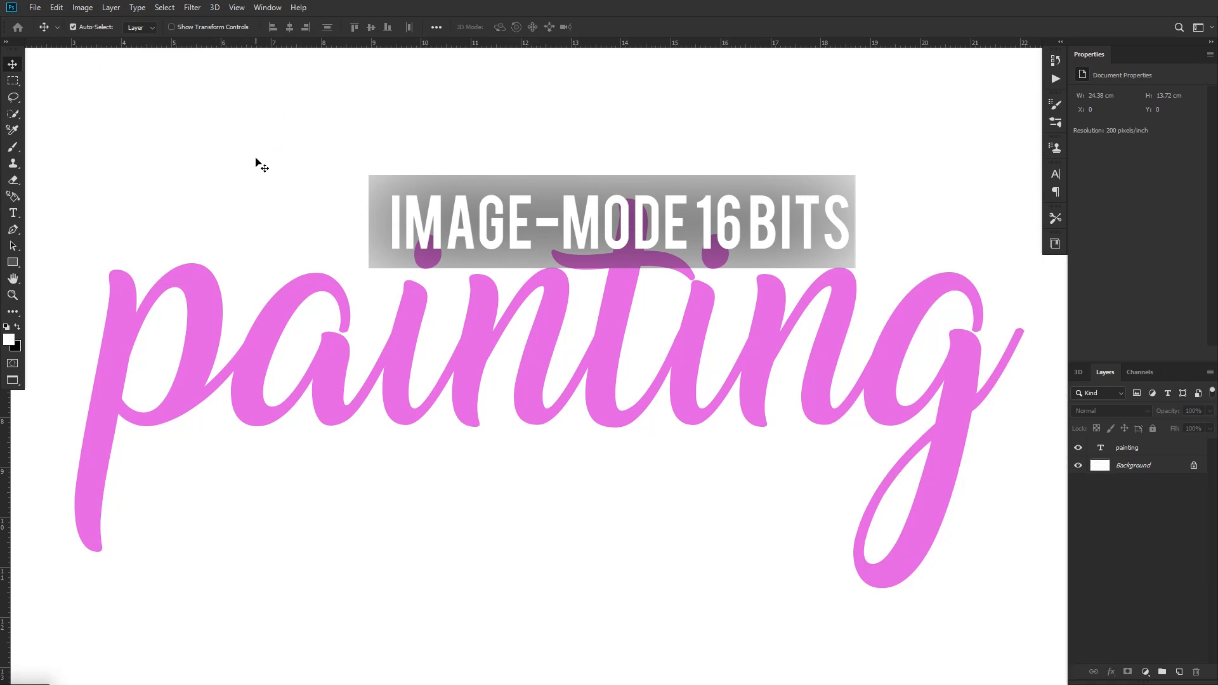
Select the "painting" text layer and start recording a new action in Default Actions with the shortcut Ctrl+F3
click(1139, 449)
click(267, 7)
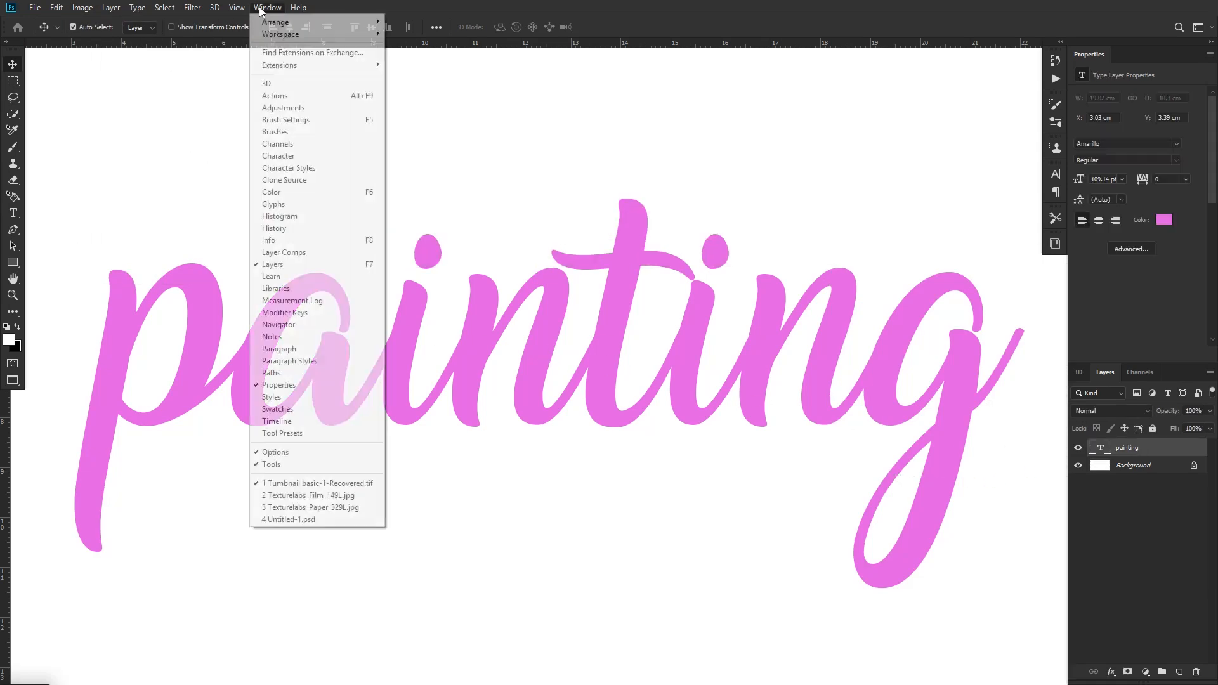
click(285, 95)
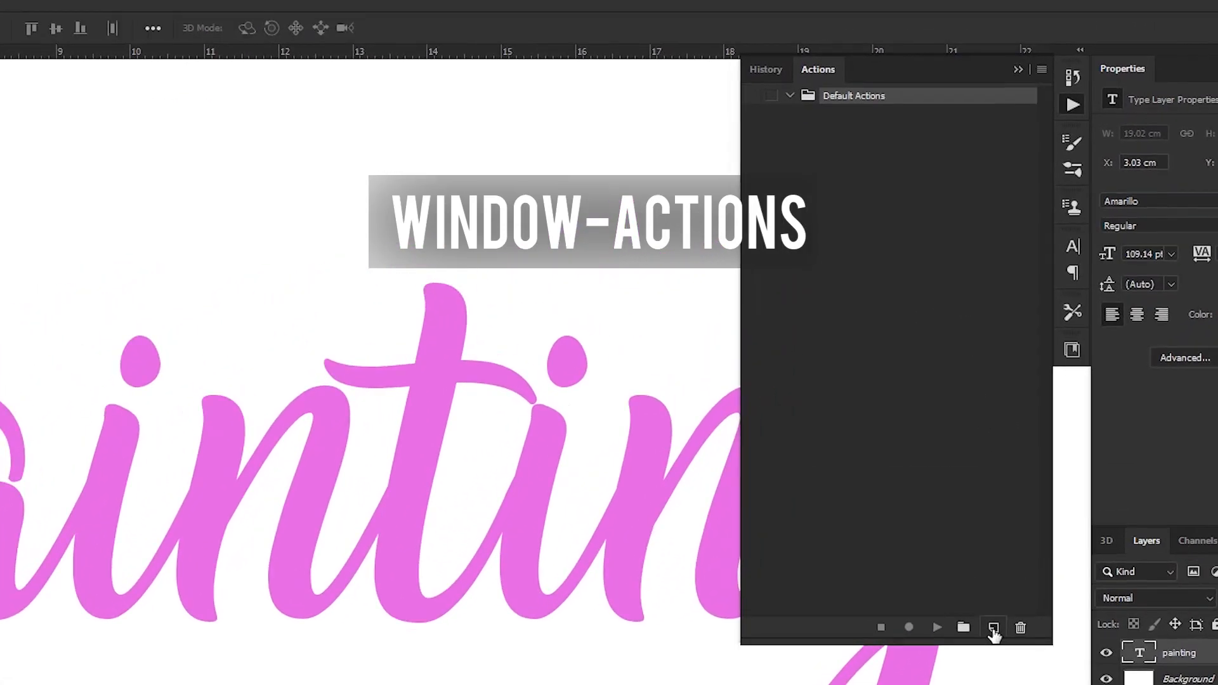
click(1003, 432)
click(556, 232)
click(309, 413)
click(415, 342)
click(522, 290)
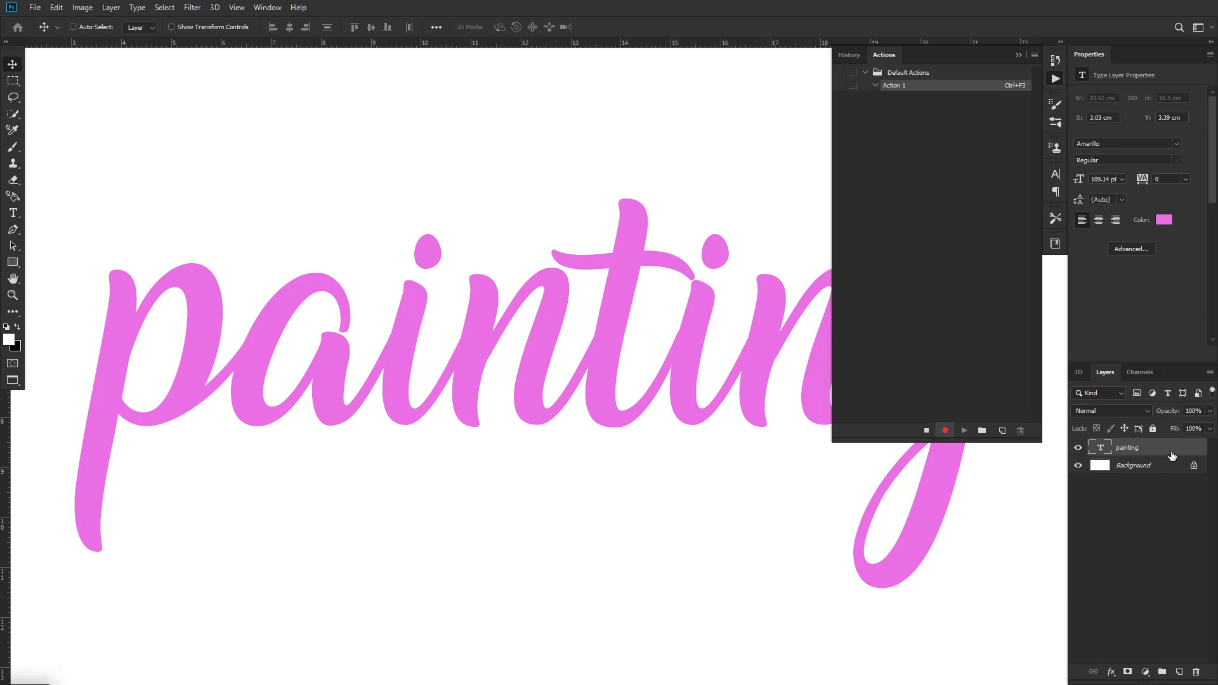
Duplicate the "painting" text layer and give the copy a Drop Shadow with its opacity lowered to the minimum
key(ctrl+j)
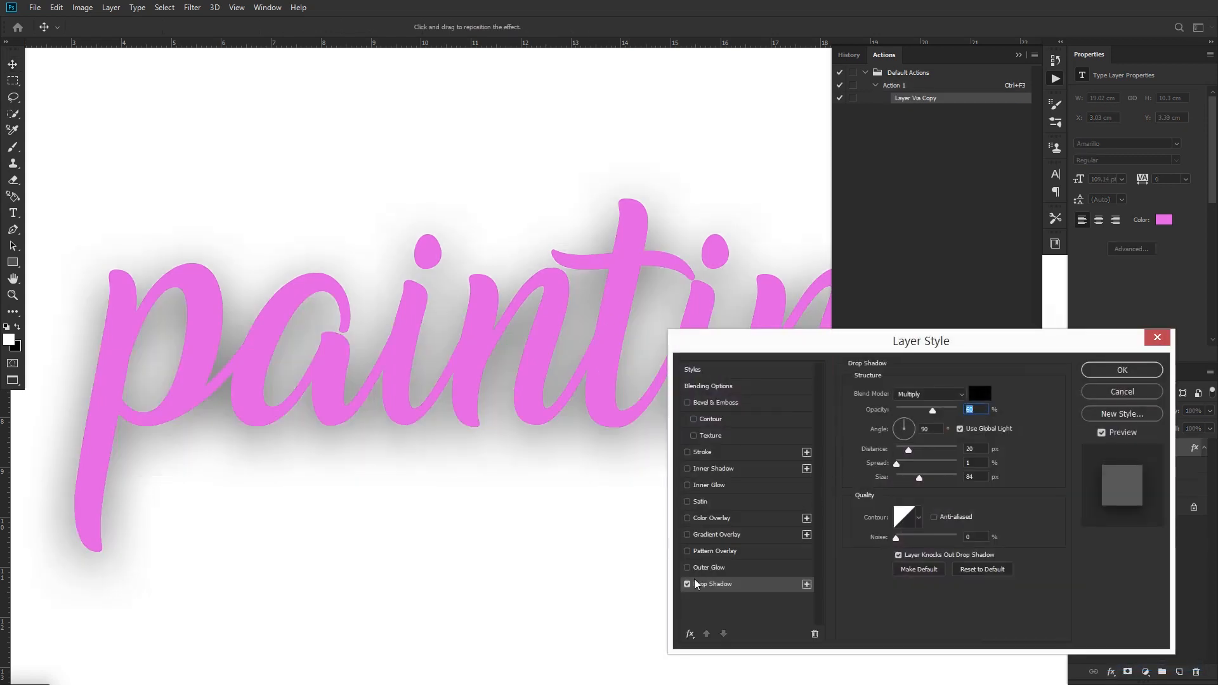
click(687, 584)
click(706, 581)
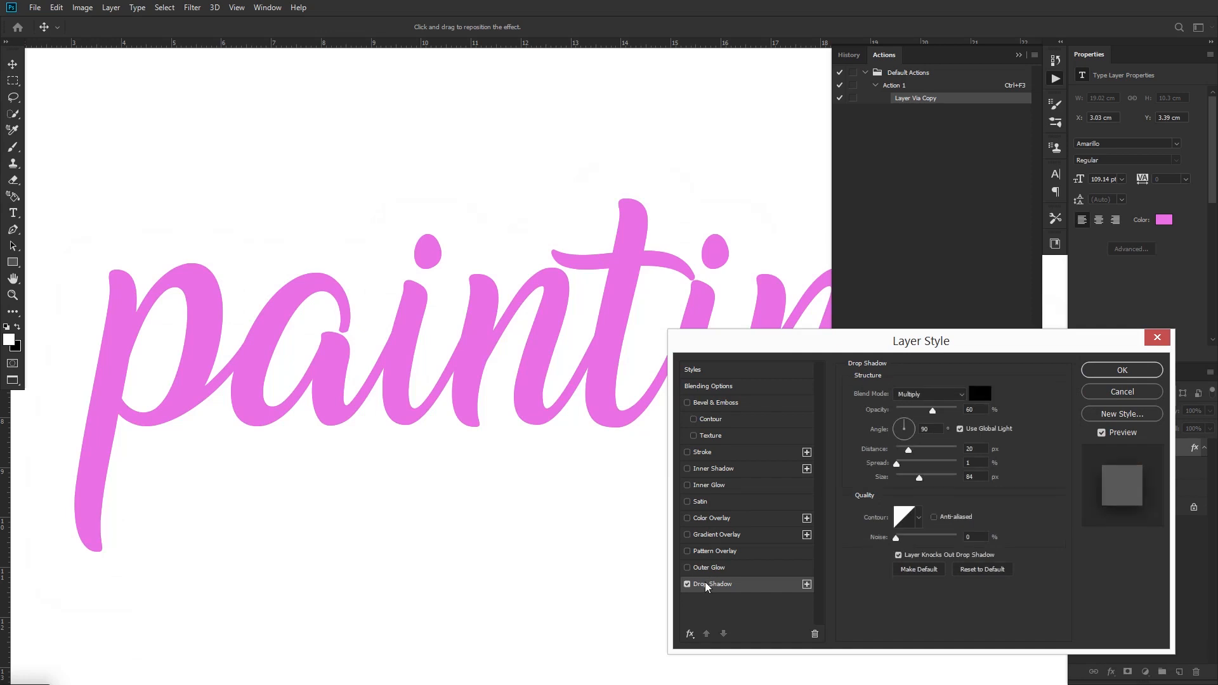
drag(934, 409, 888, 429)
click(1105, 370)
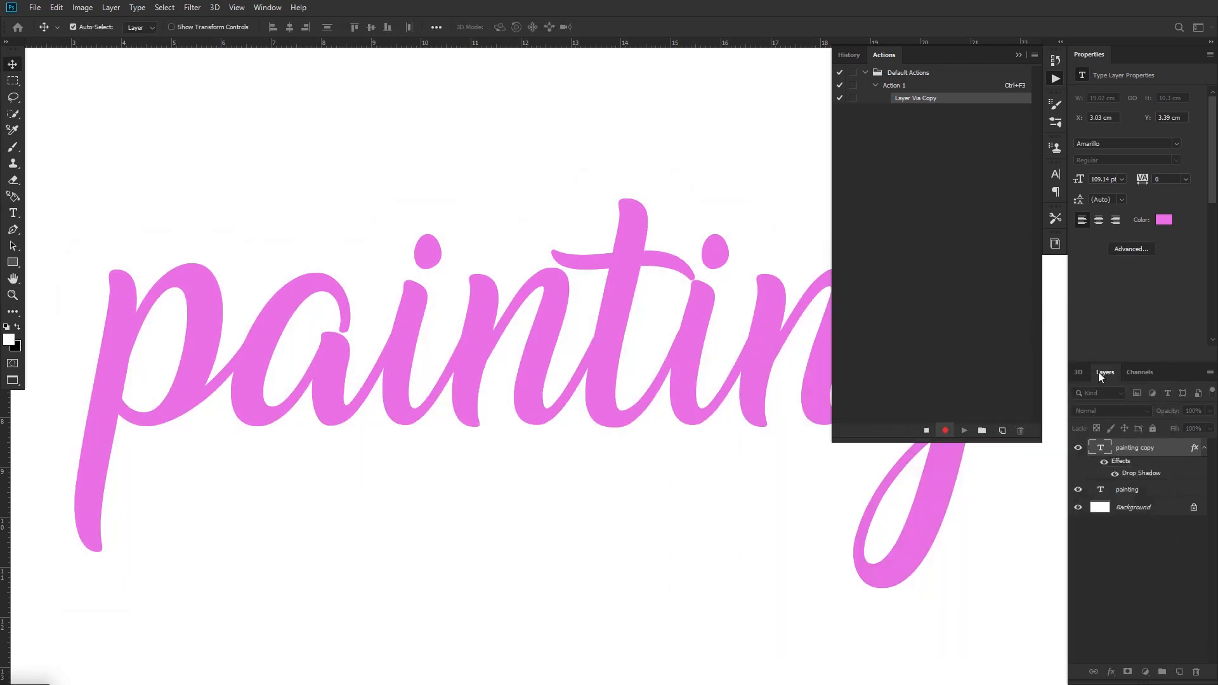
Collapse the effects of the "painting copy" layer and rasterize its layer style
click(1204, 448)
right_click(1180, 452)
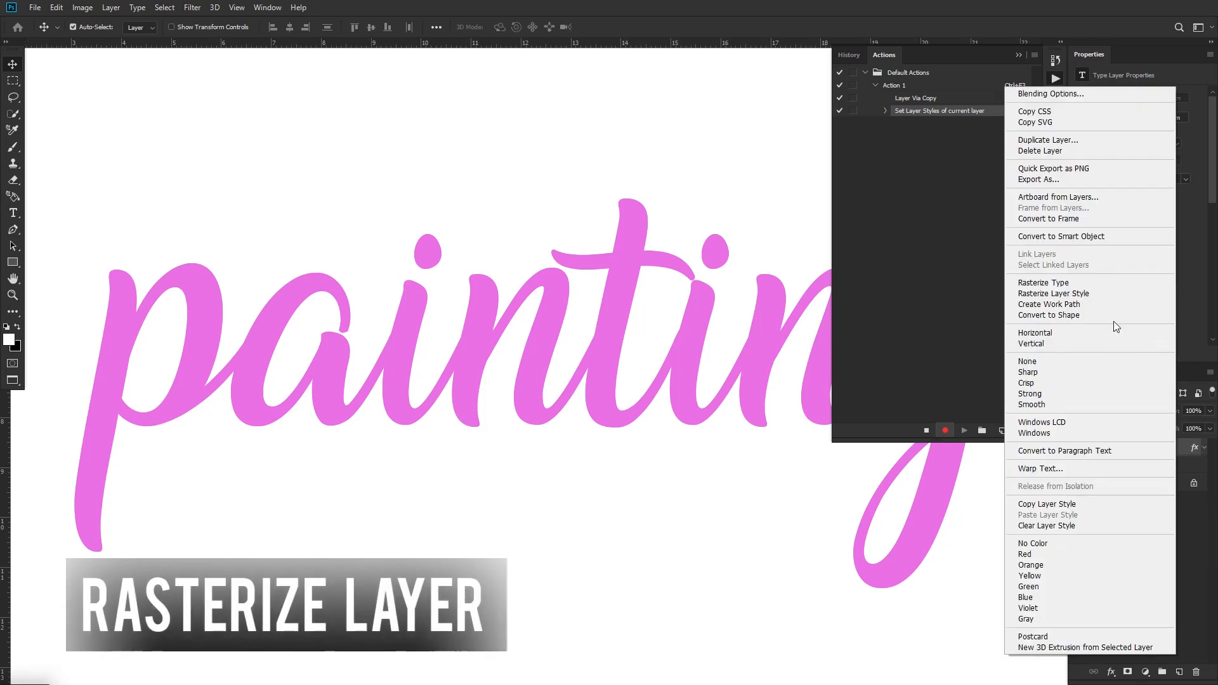
click(1093, 295)
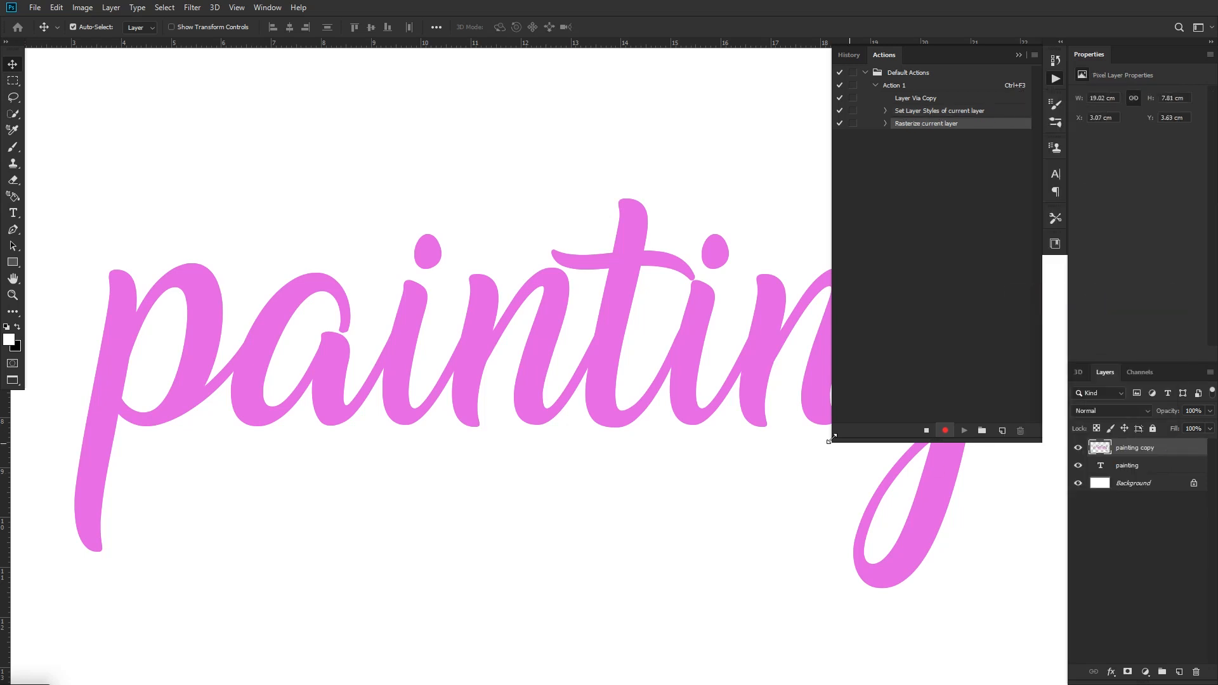
Fill the rasterized "painting copy" layer with White using the Behind blending mode
click(56, 8)
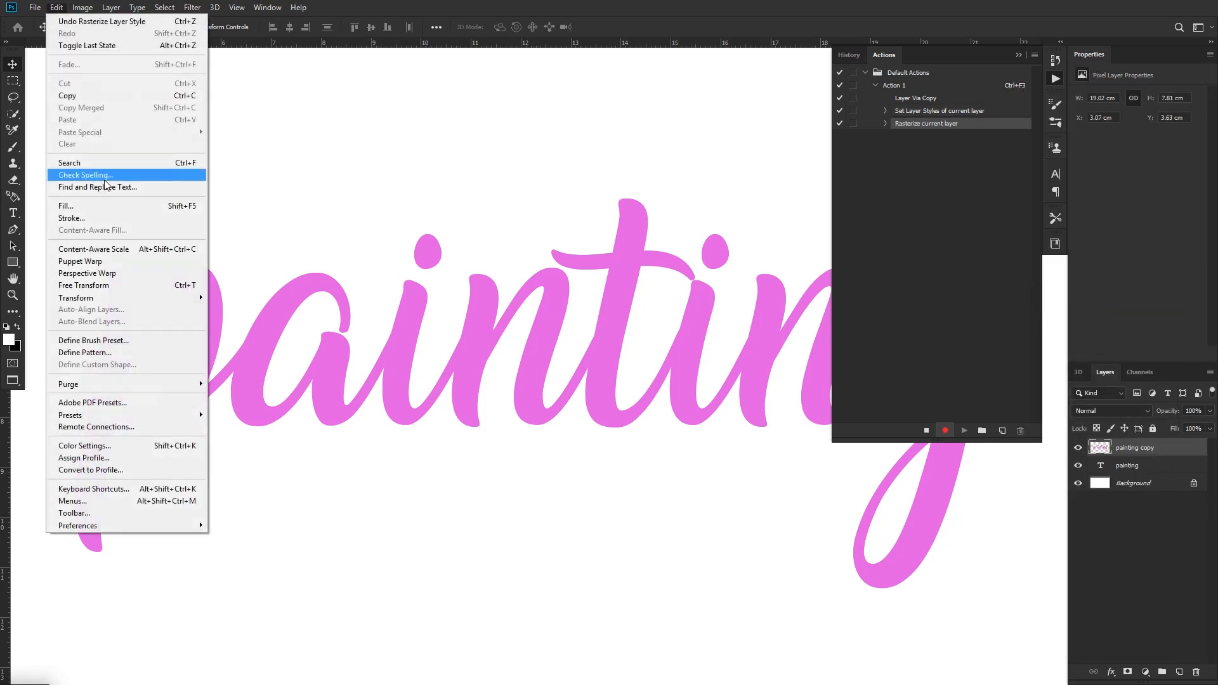
click(102, 207)
click(789, 365)
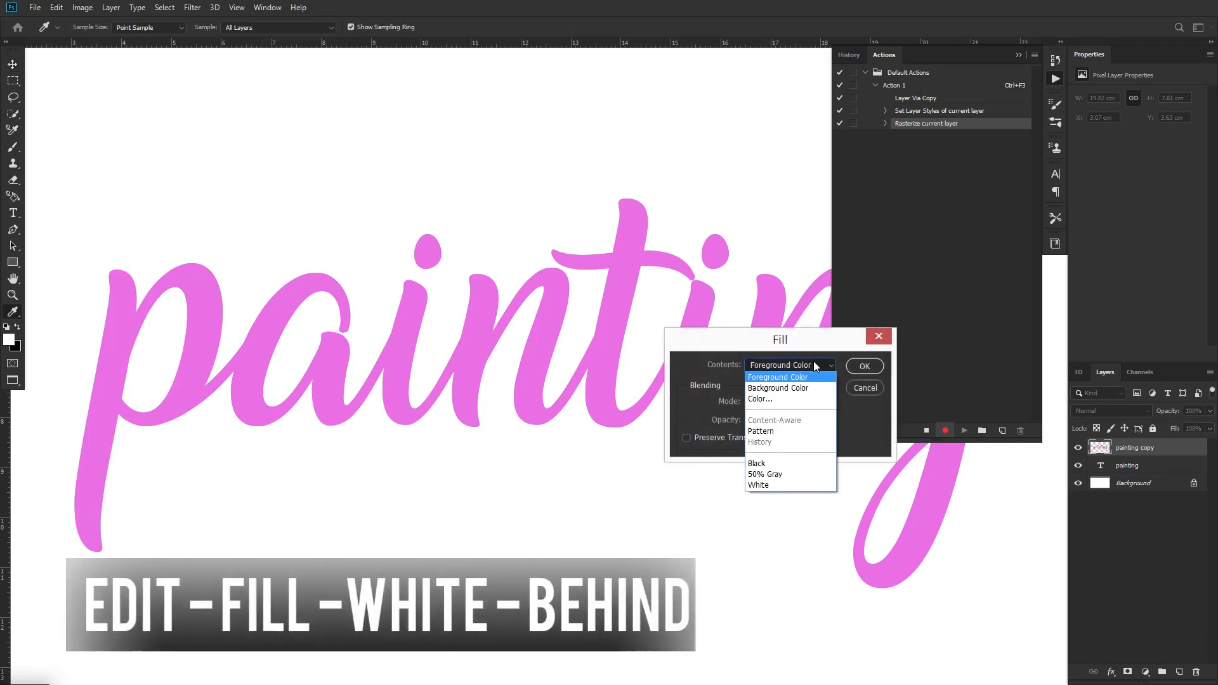
click(761, 484)
click(789, 402)
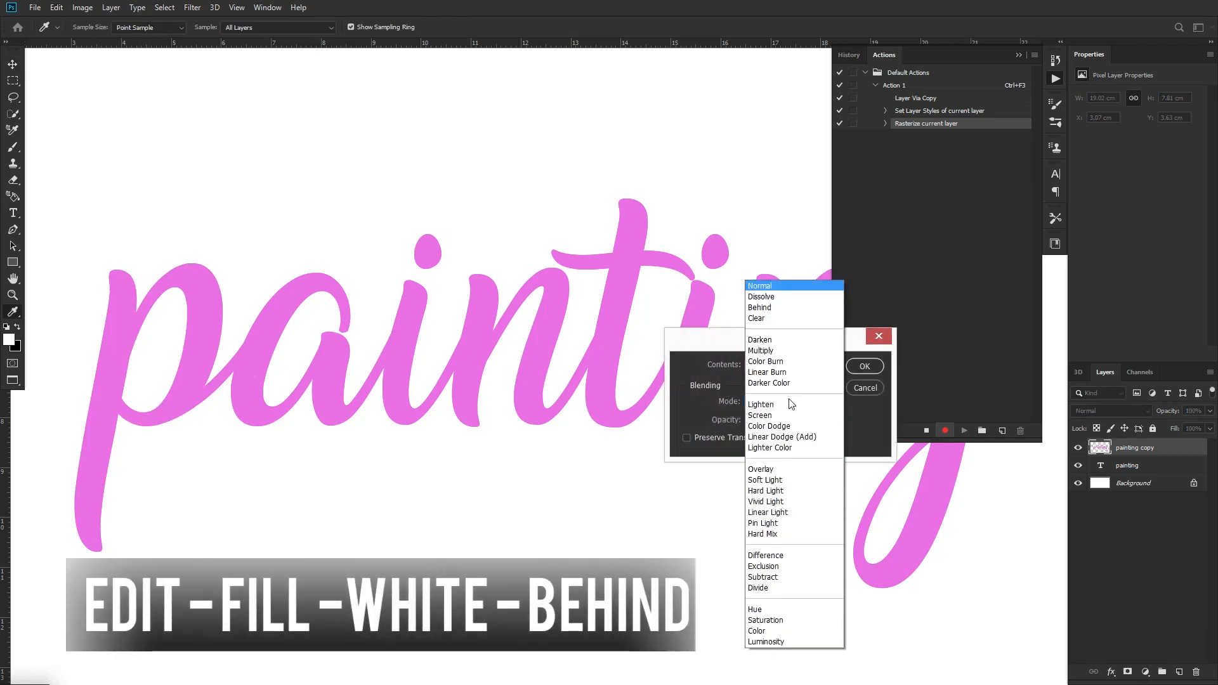
click(774, 305)
click(864, 367)
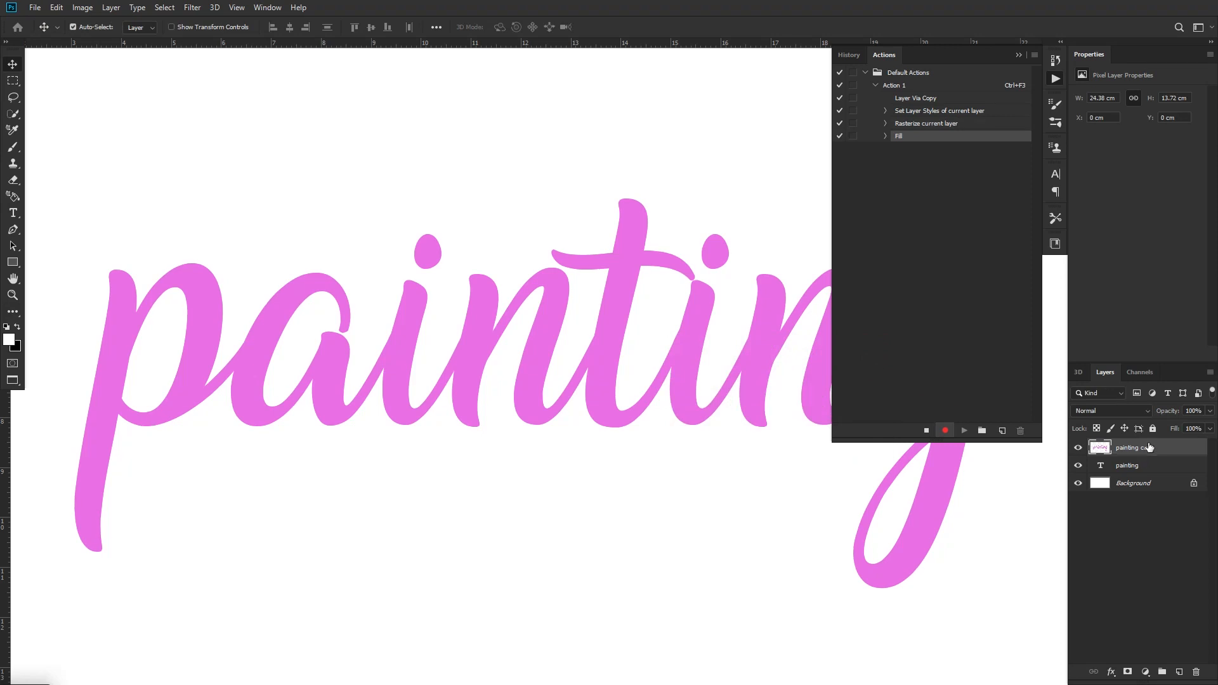
Duplicate the "painting copy" layer and apply a Minimum filter to the duplicate with 1.0 pixel radius, preserving Roundness
key(ctrl+j)
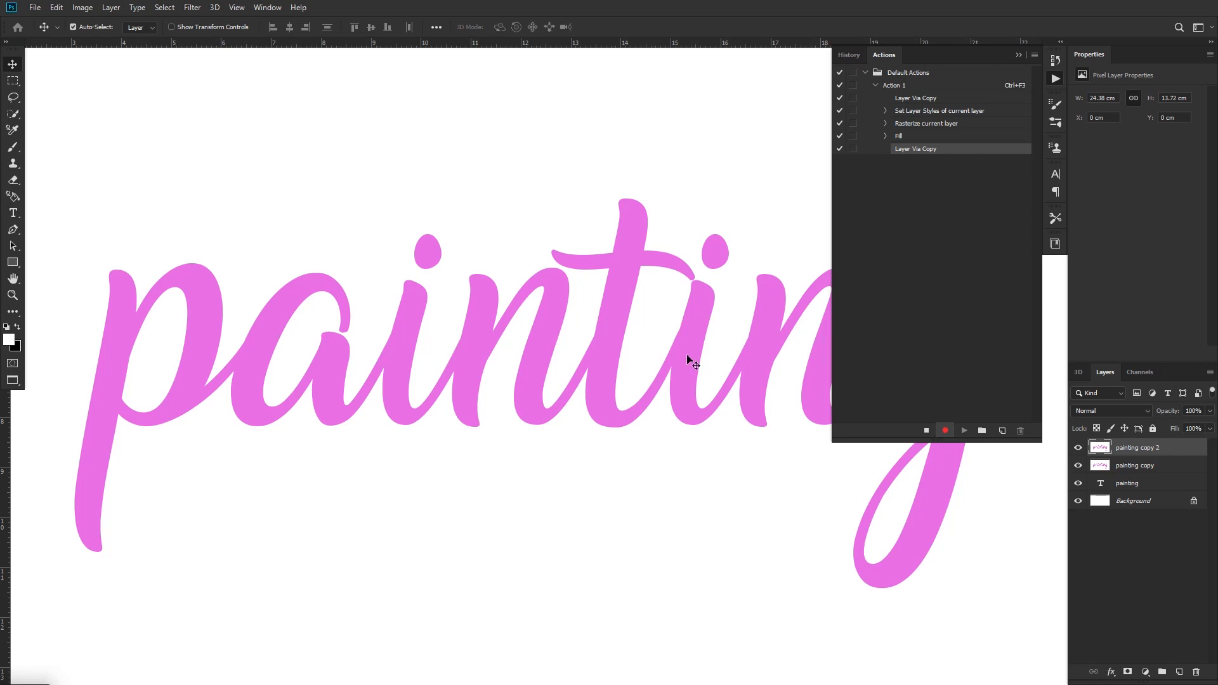
click(193, 7)
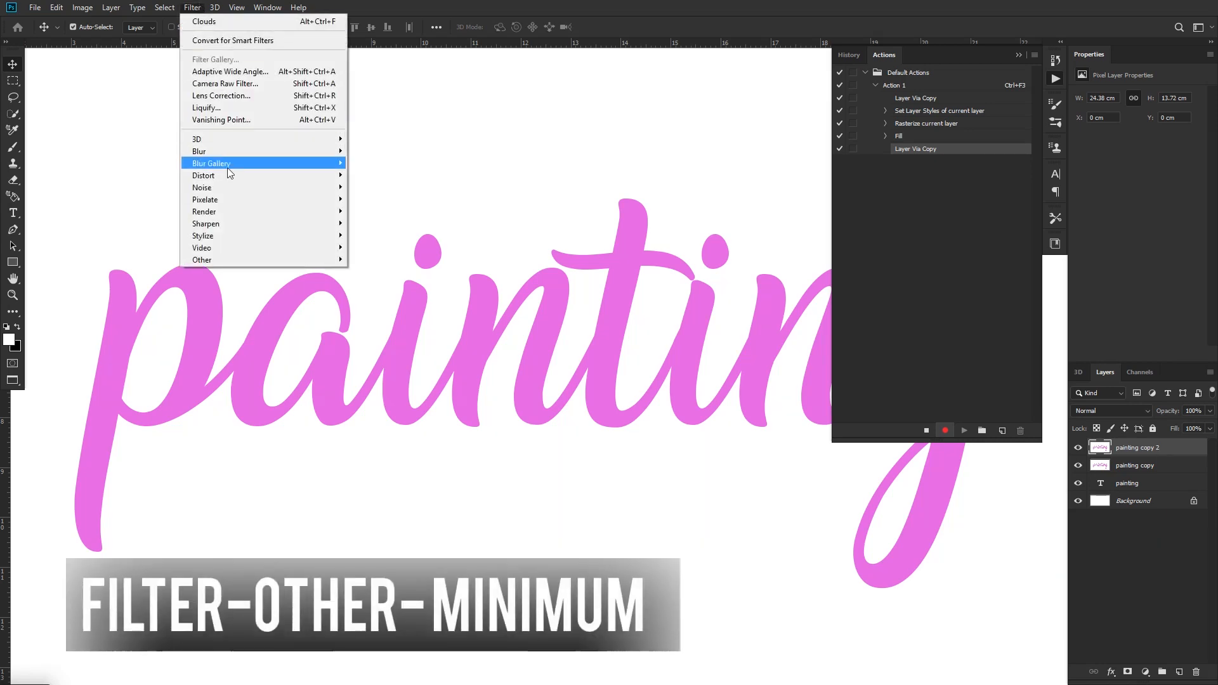
mouse_move(311, 259)
click(372, 306)
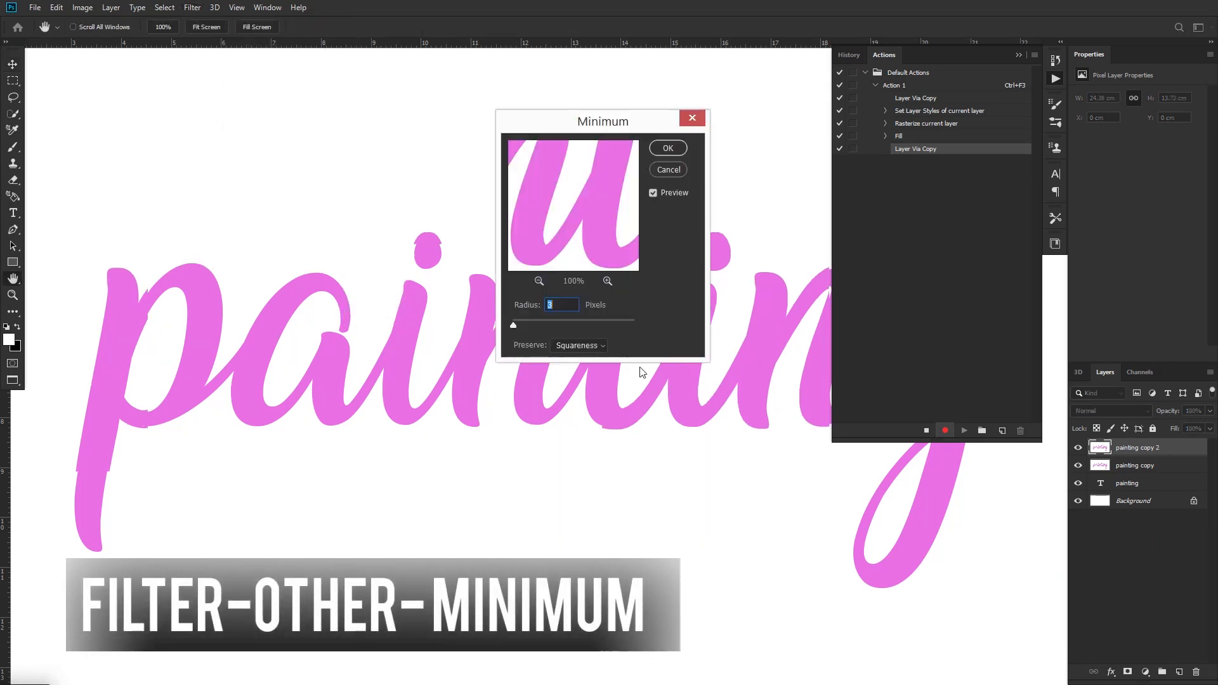
click(578, 345)
click(580, 366)
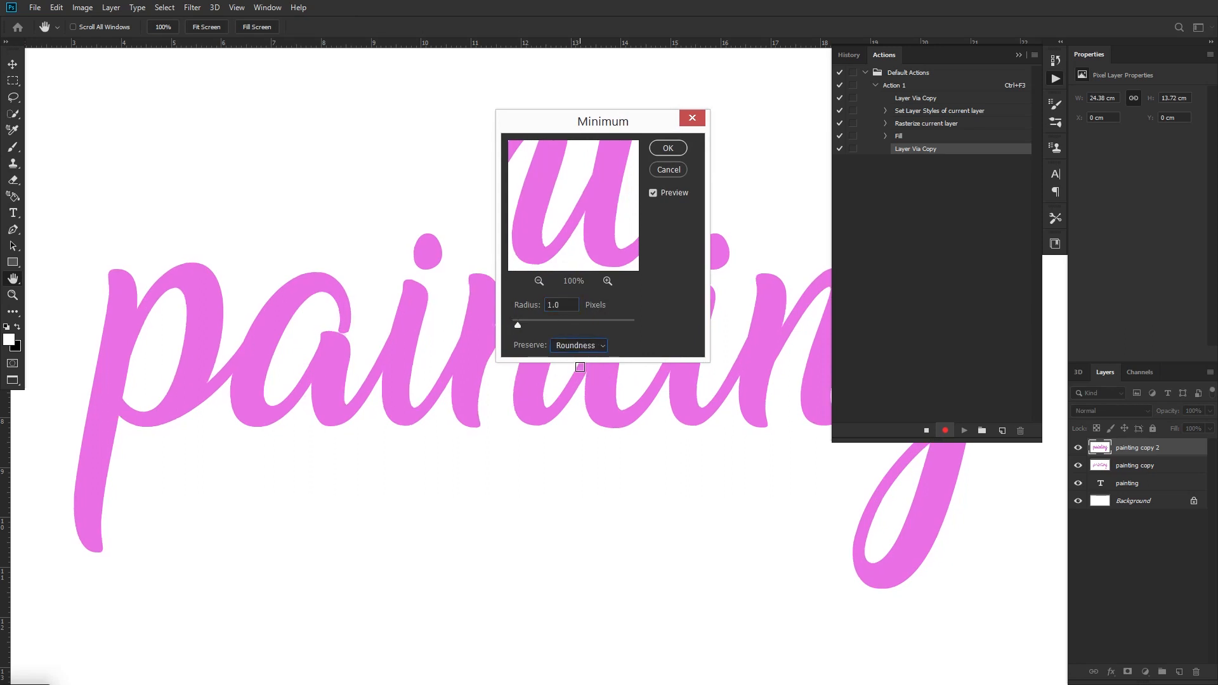
click(668, 149)
Apply a Maximum filter to the "painting copy 2" layer with a 1.0 pixel radius, preserving Roundness
click(189, 9)
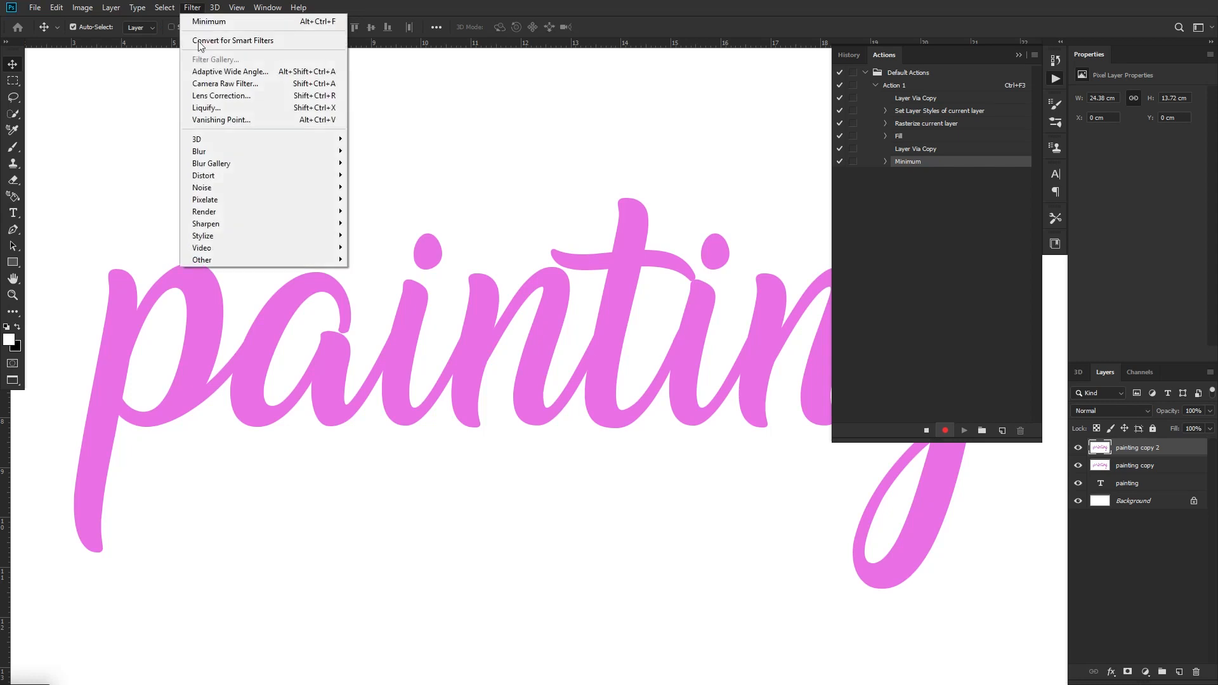
mouse_move(310, 260)
click(388, 294)
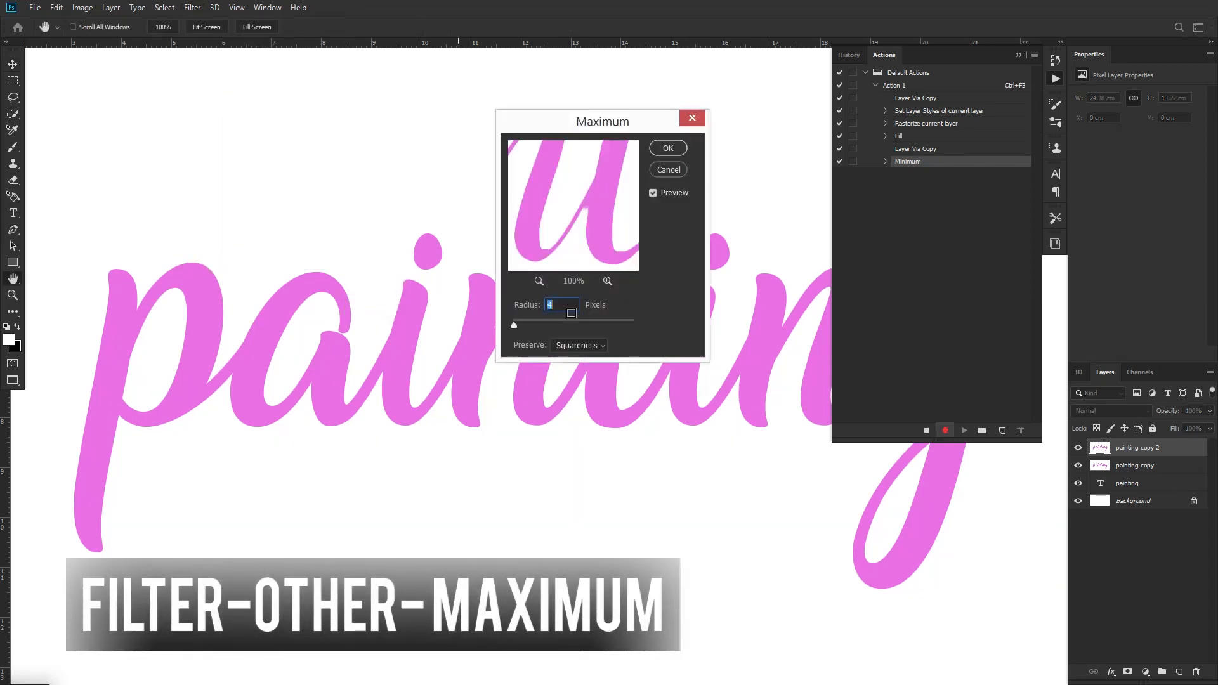
click(578, 345)
click(580, 367)
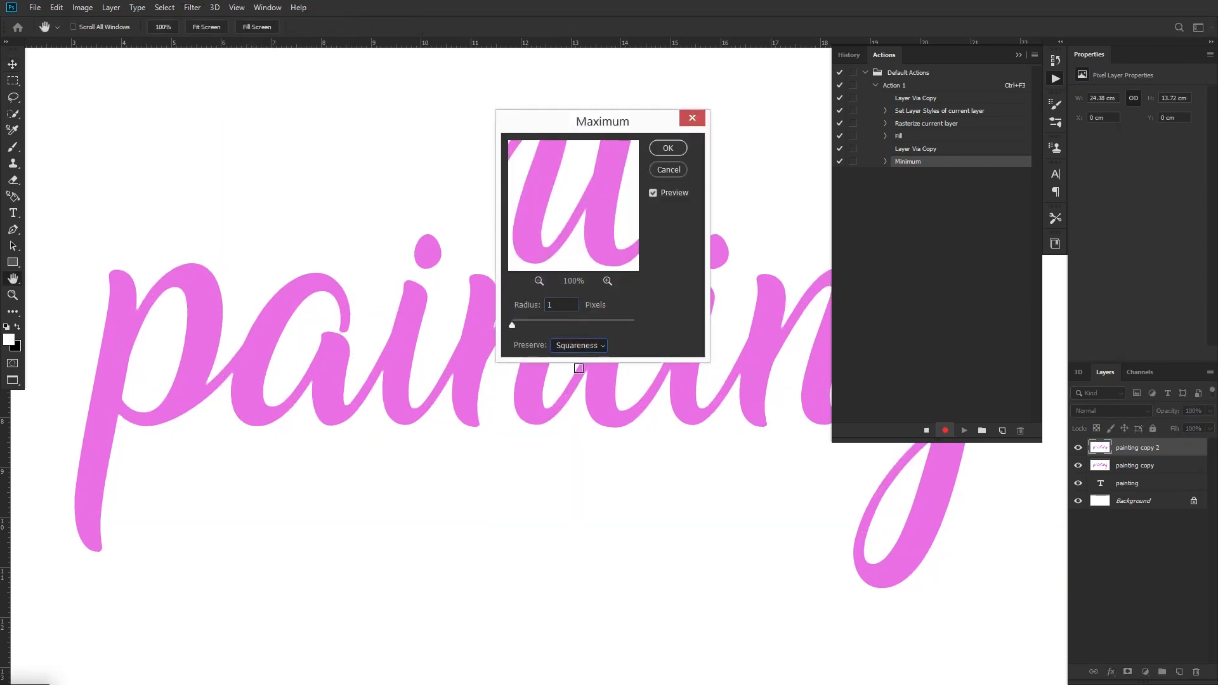
click(667, 149)
Displace the "painting copy 2" layer with horizontal scale 5 and vertical scale 0, using Untitled-1.psd as the displacement map
drag(748, 435, 602, 420)
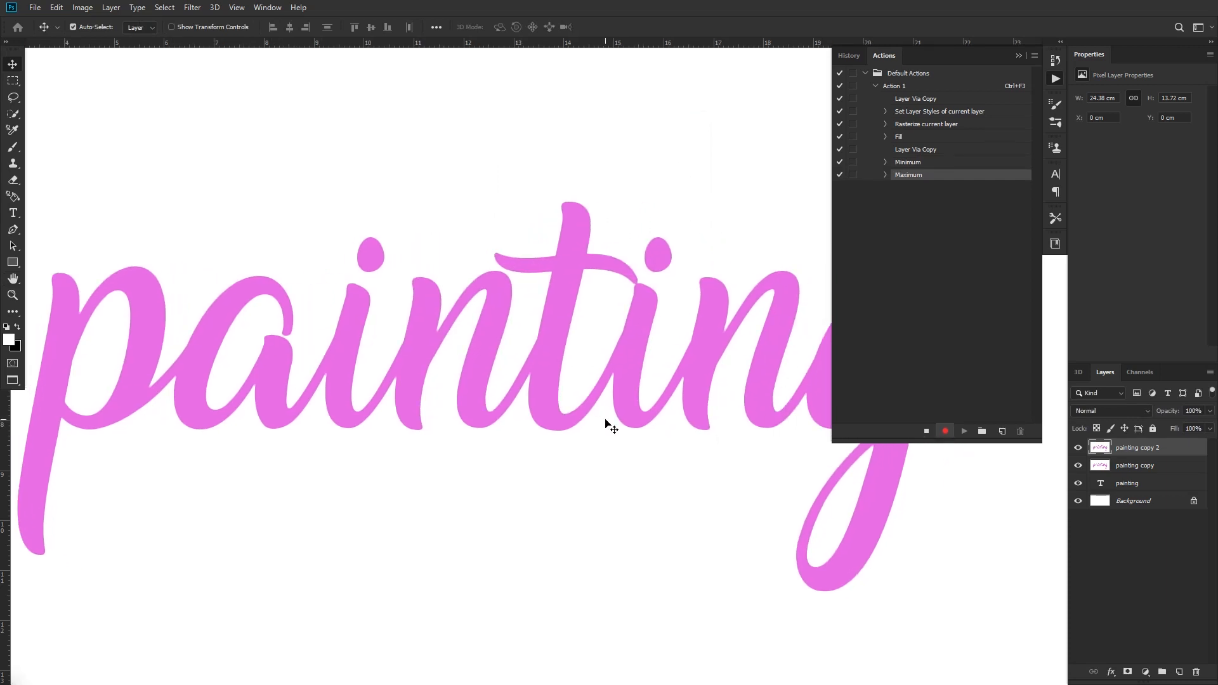
click(192, 8)
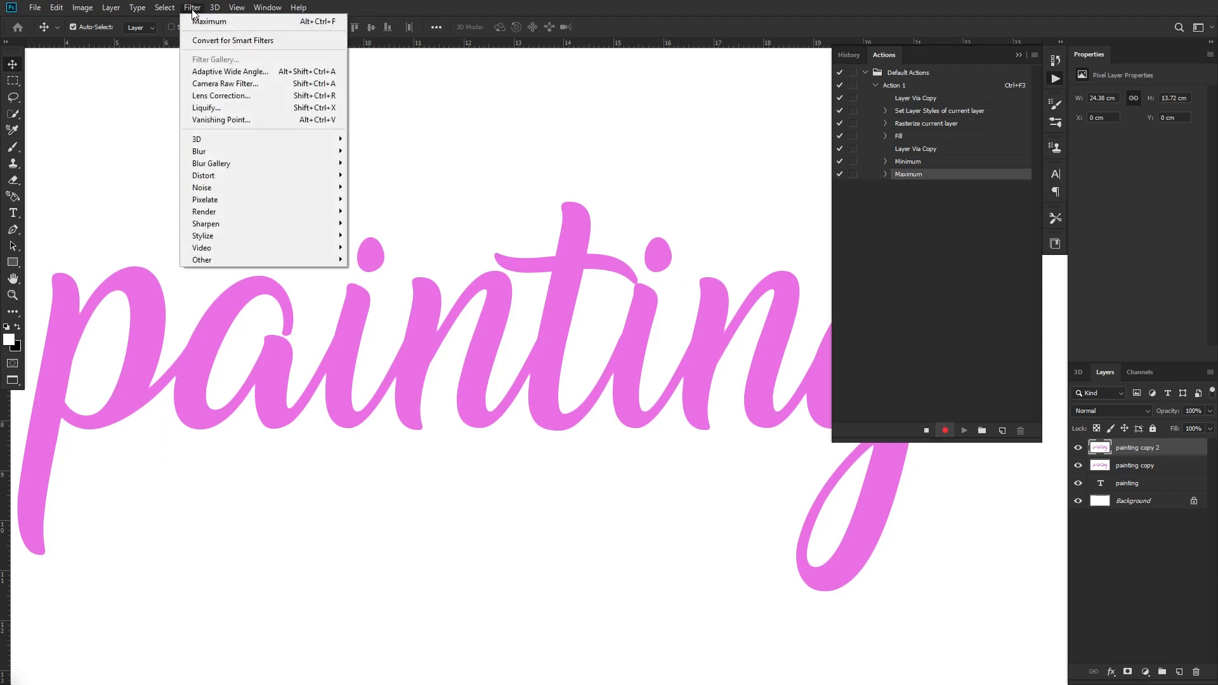
mouse_move(314, 179)
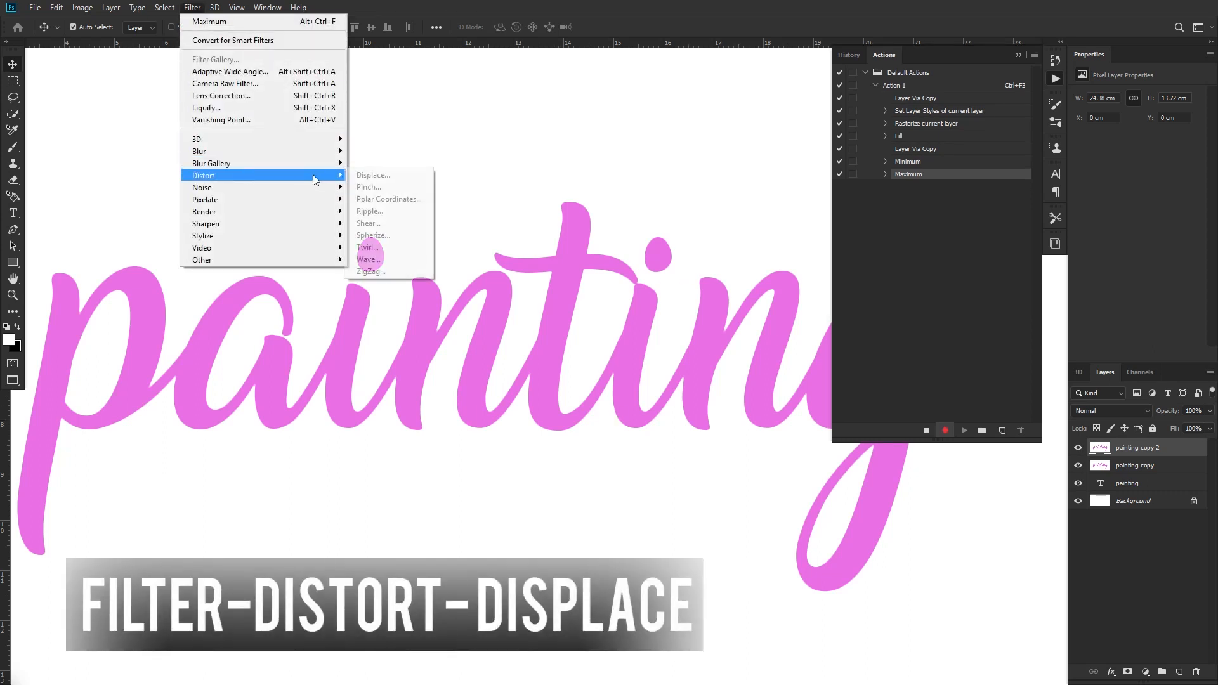
click(381, 175)
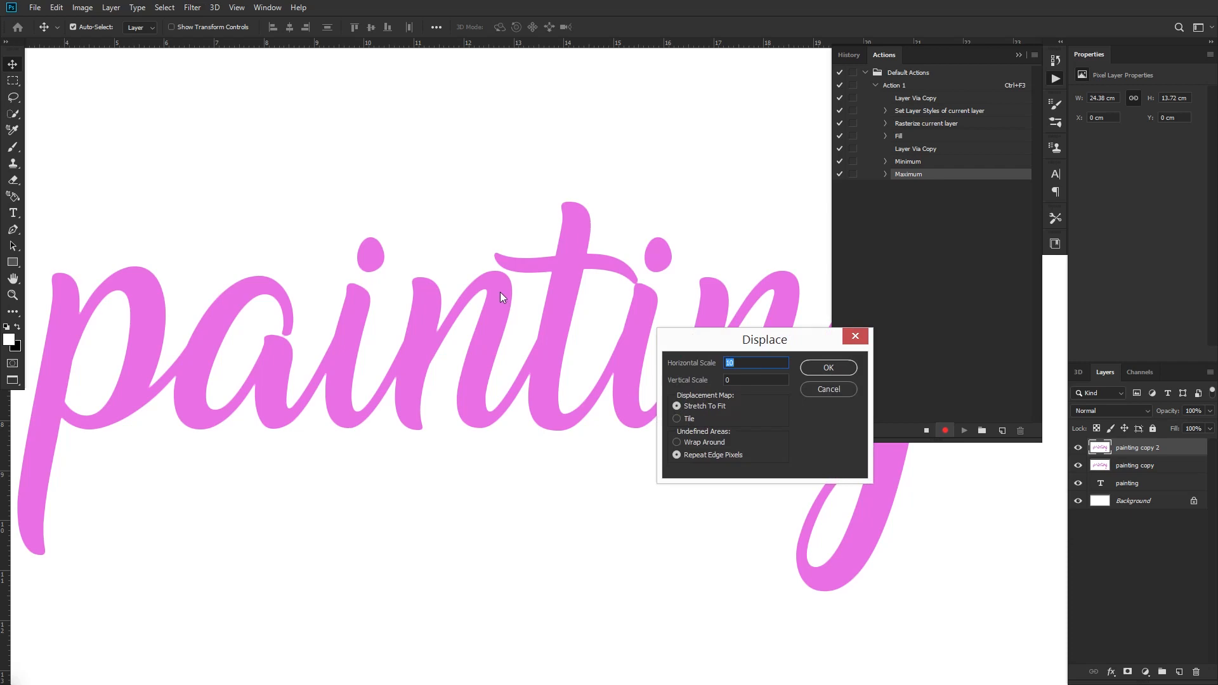
click(830, 366)
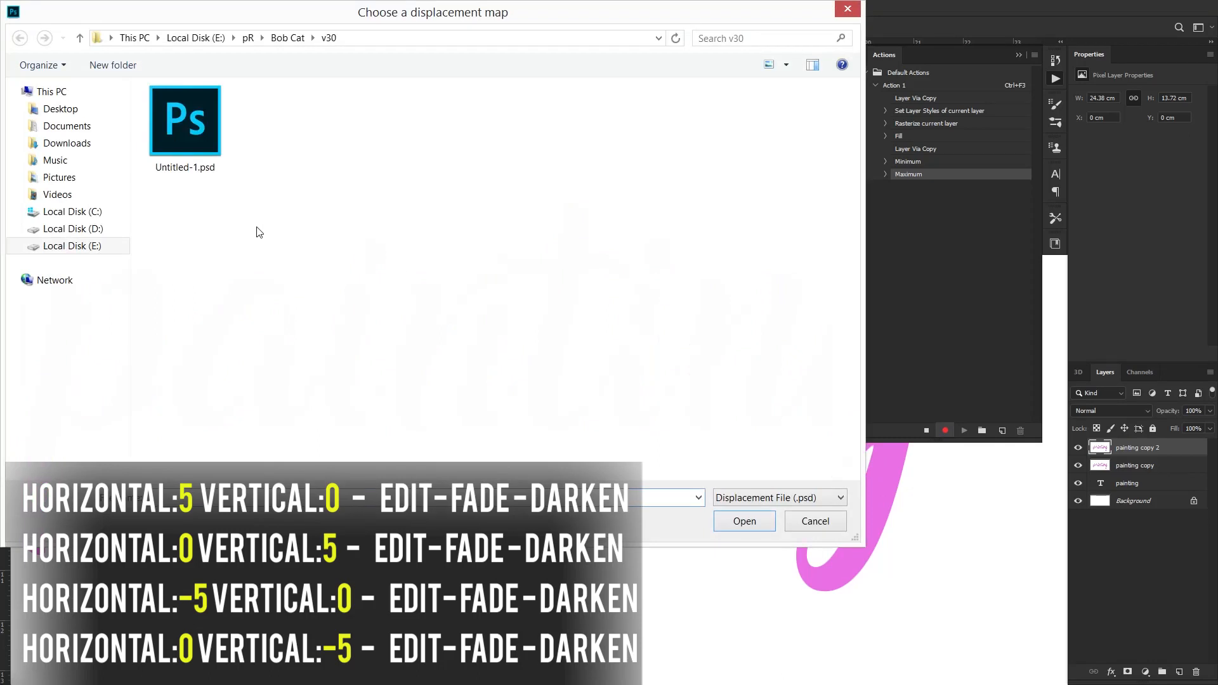
click(205, 162)
click(738, 520)
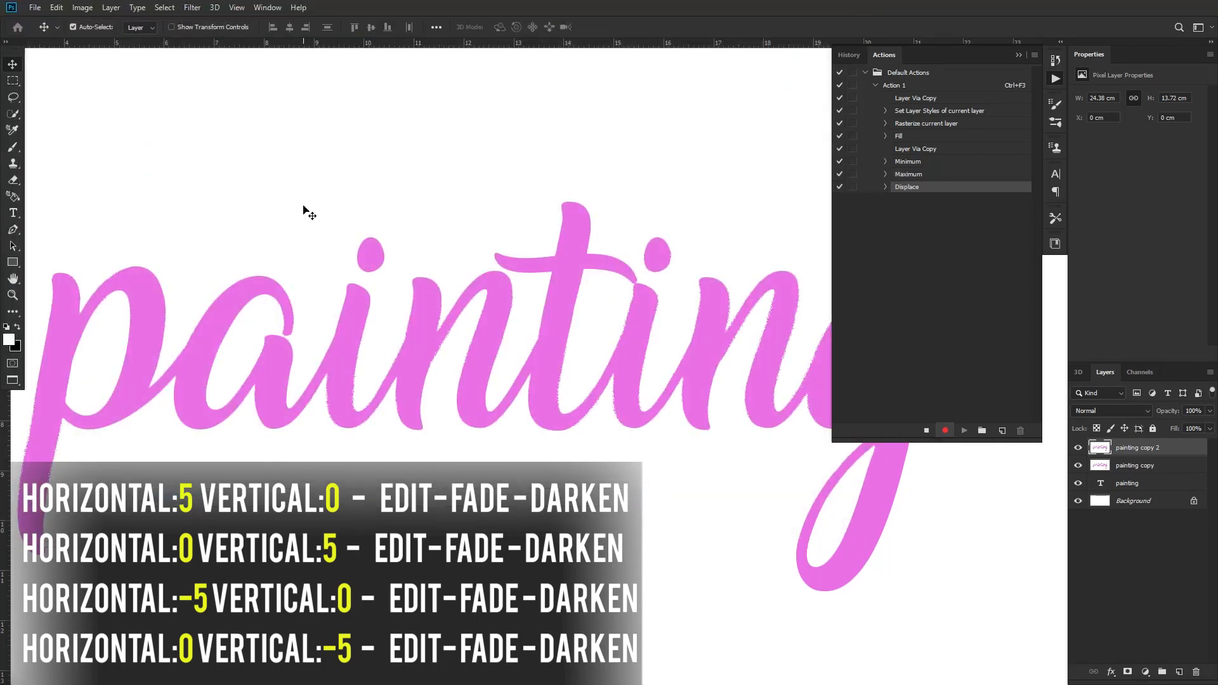
Fade the horizontal 5 displacement using Darken mode at 100% opacity
click(60, 7)
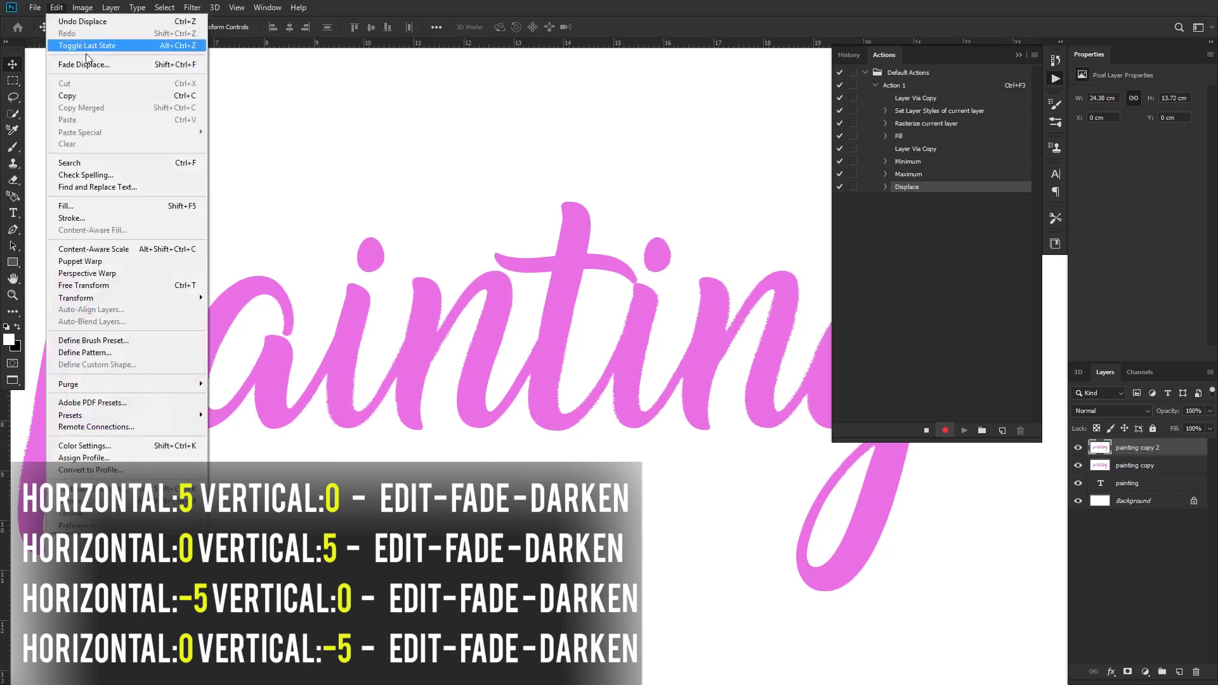
click(89, 61)
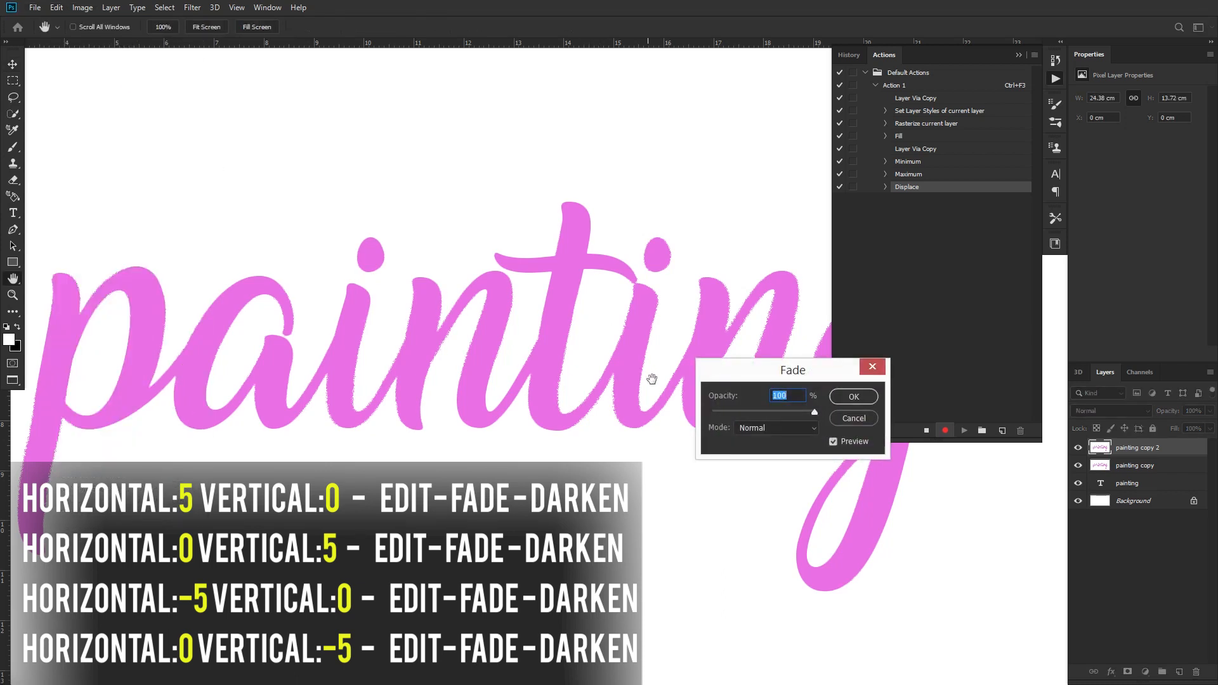
click(776, 427)
click(767, 346)
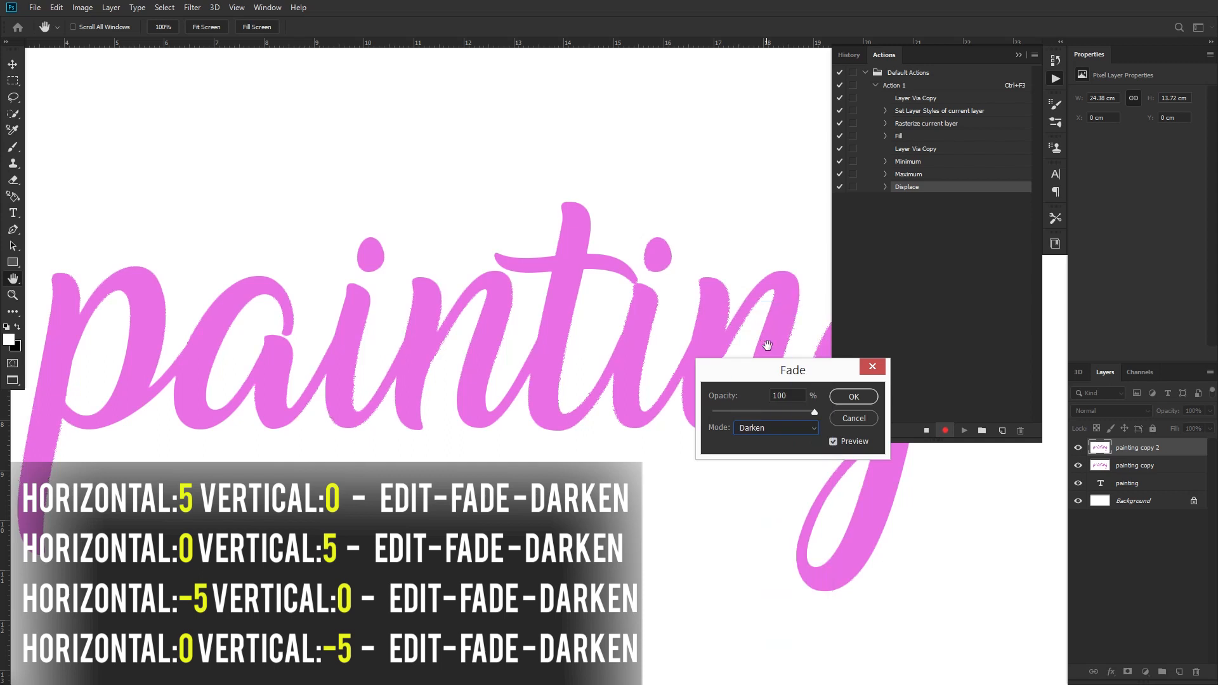
click(854, 397)
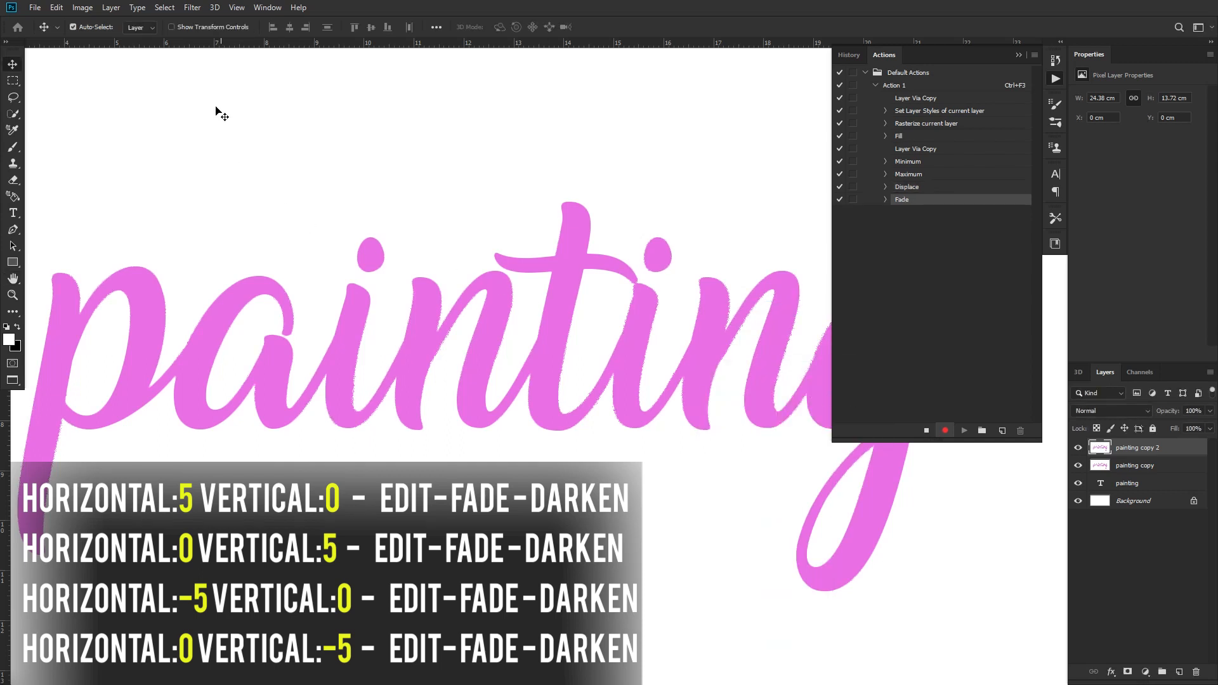
Displace "painting copy 2" again with horizontal scale 0 and vertical scale 5, using the Untitled-1.psd map
click(192, 8)
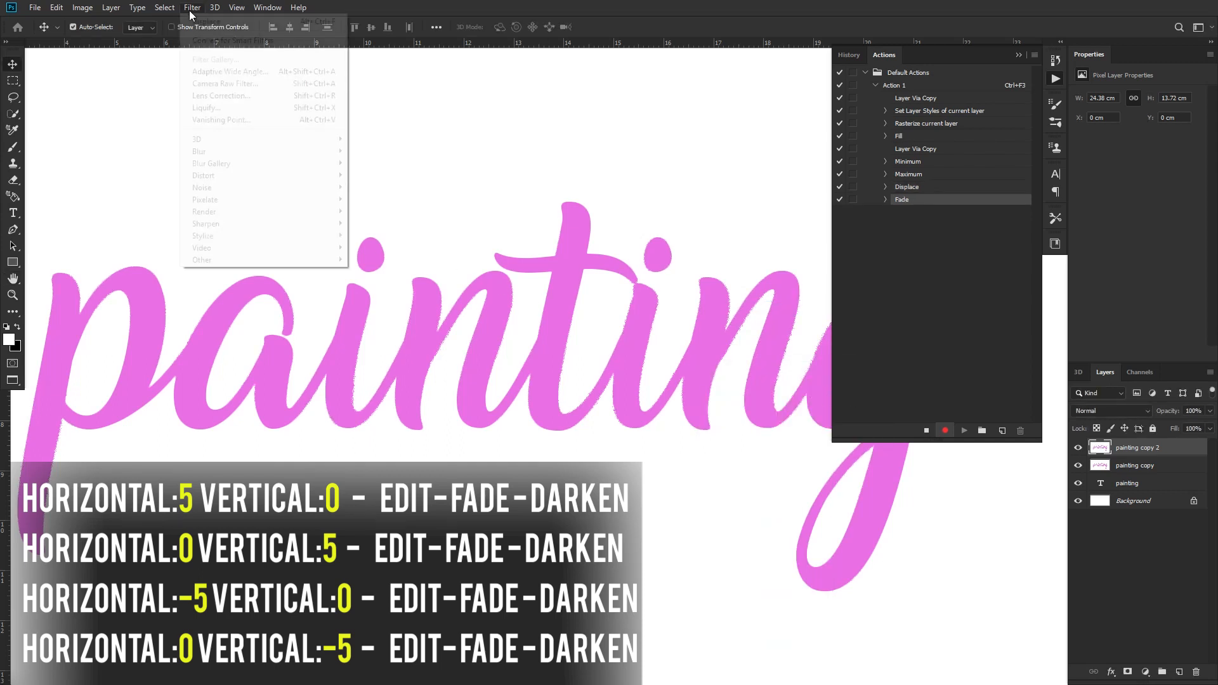
click(366, 180)
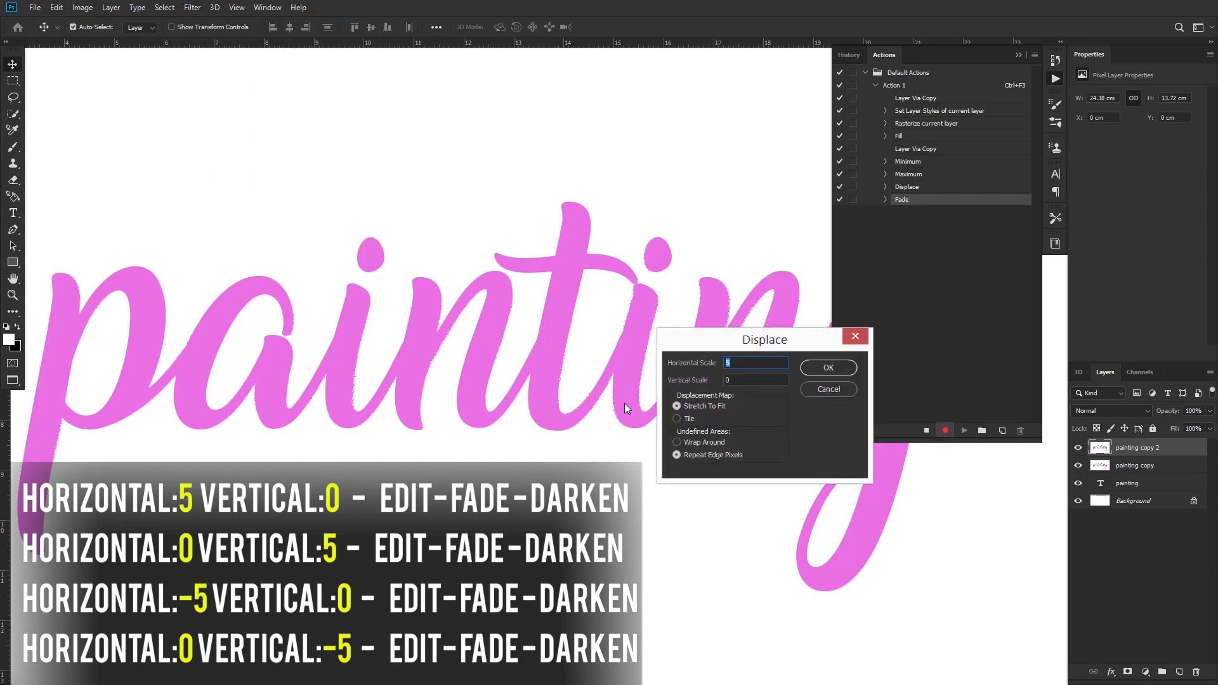
text(0)
key(Tab)
text(5)
key(Return)
double_click(199, 147)
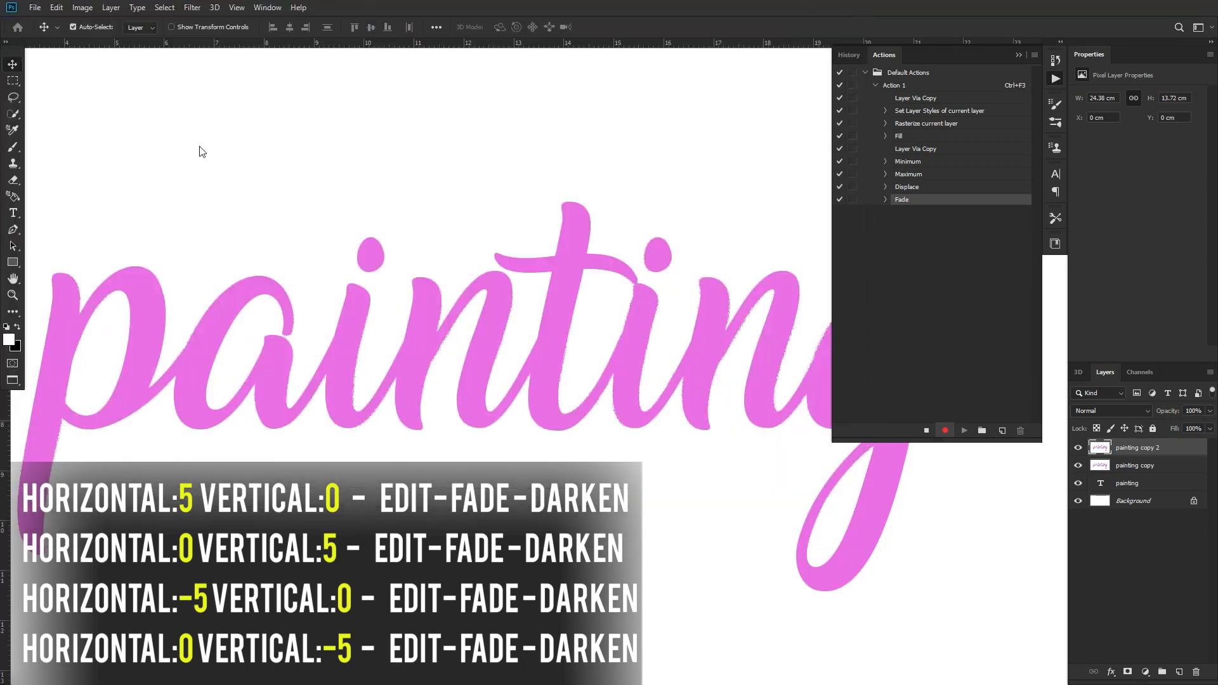
Fade the vertical 5 displacement using Darken mode
click(56, 7)
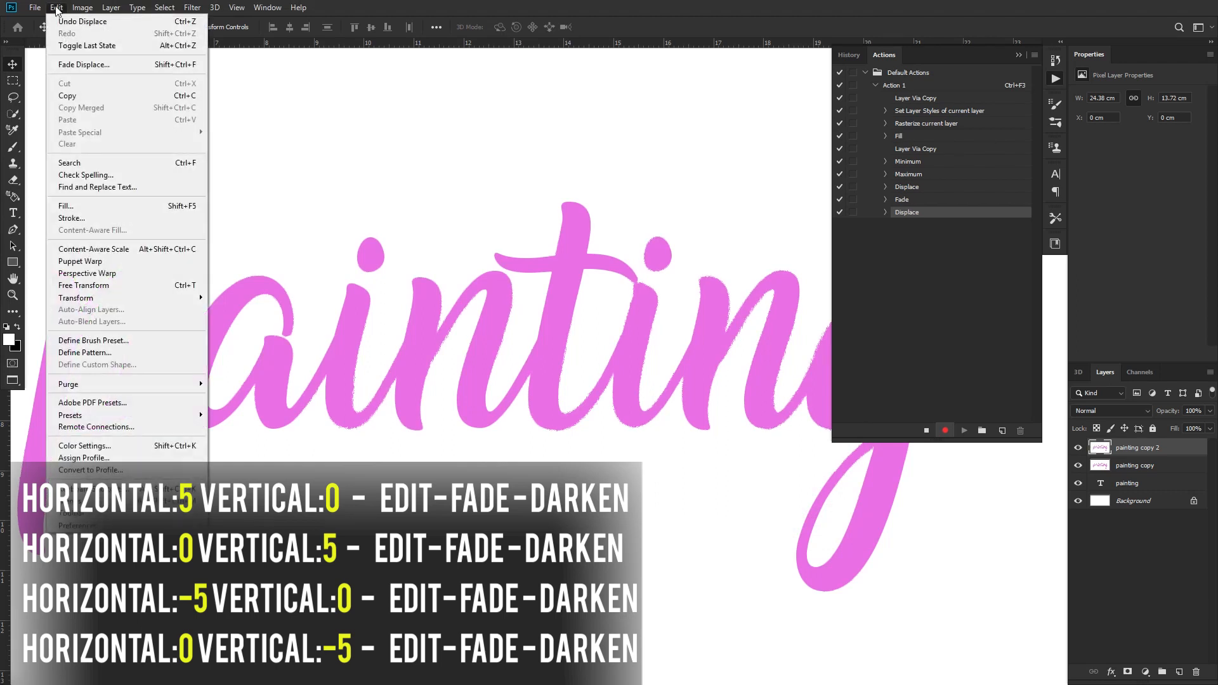
click(89, 64)
click(781, 431)
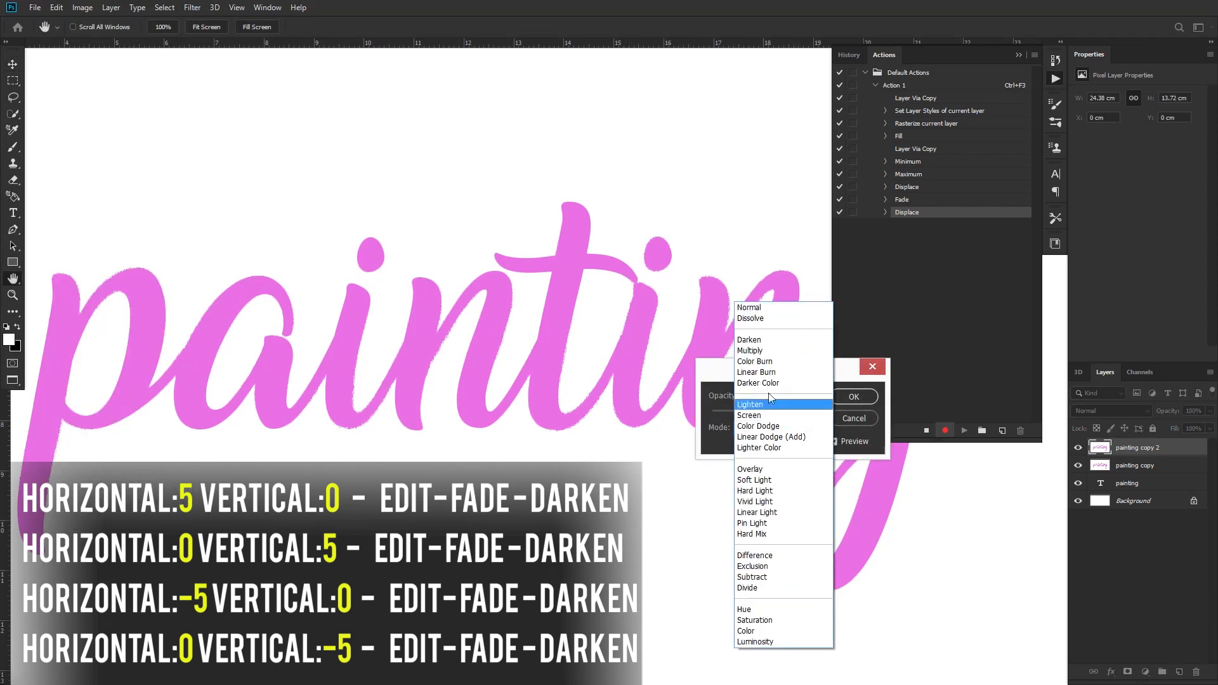
click(786, 338)
click(856, 397)
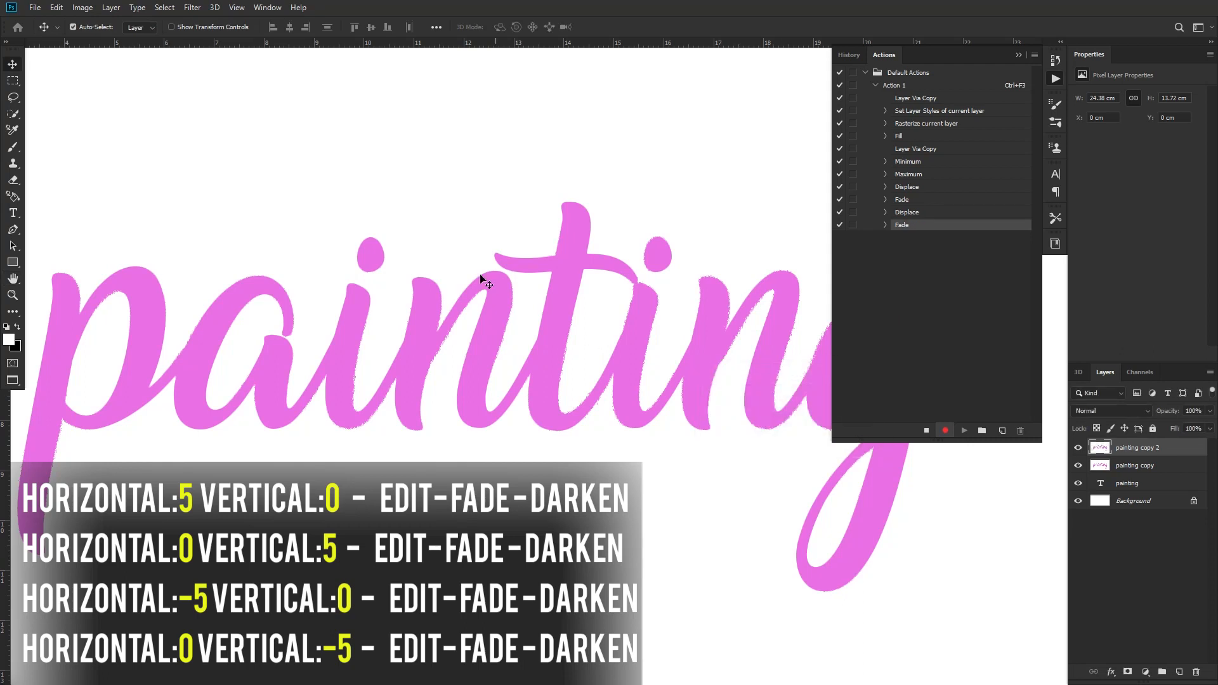
Displace "painting copy 2" with horizontal scale -5 and vertical scale 0, using the Untitled-1.psd map
click(193, 7)
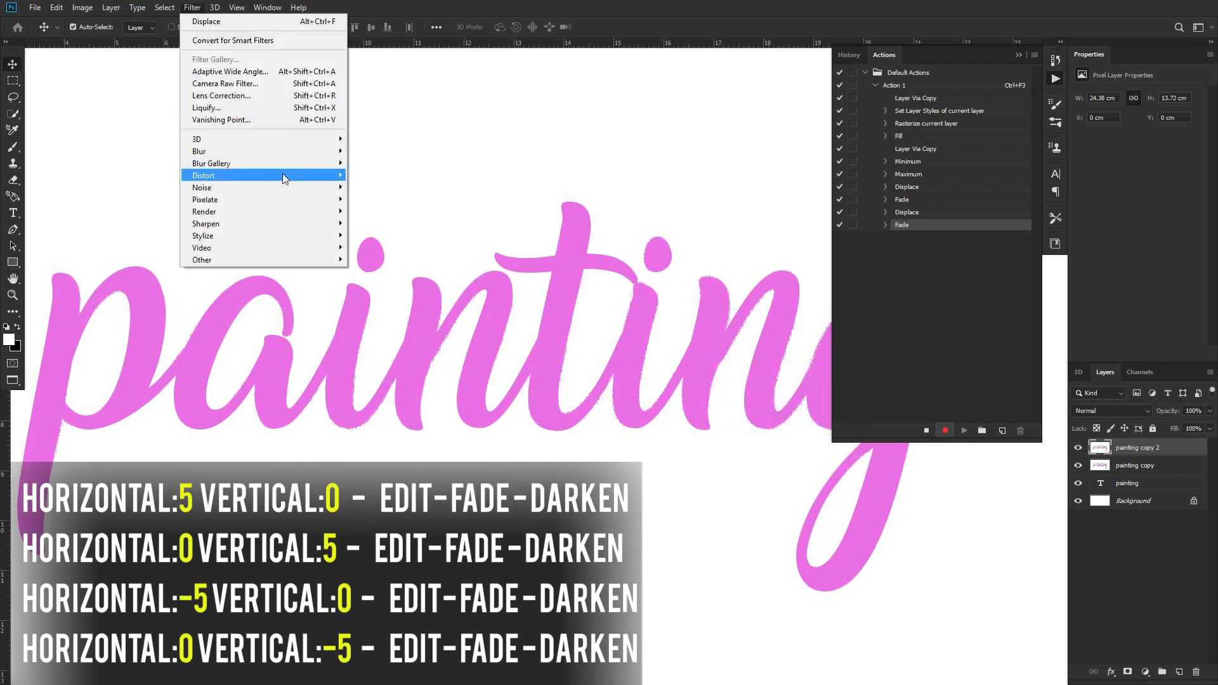
click(387, 178)
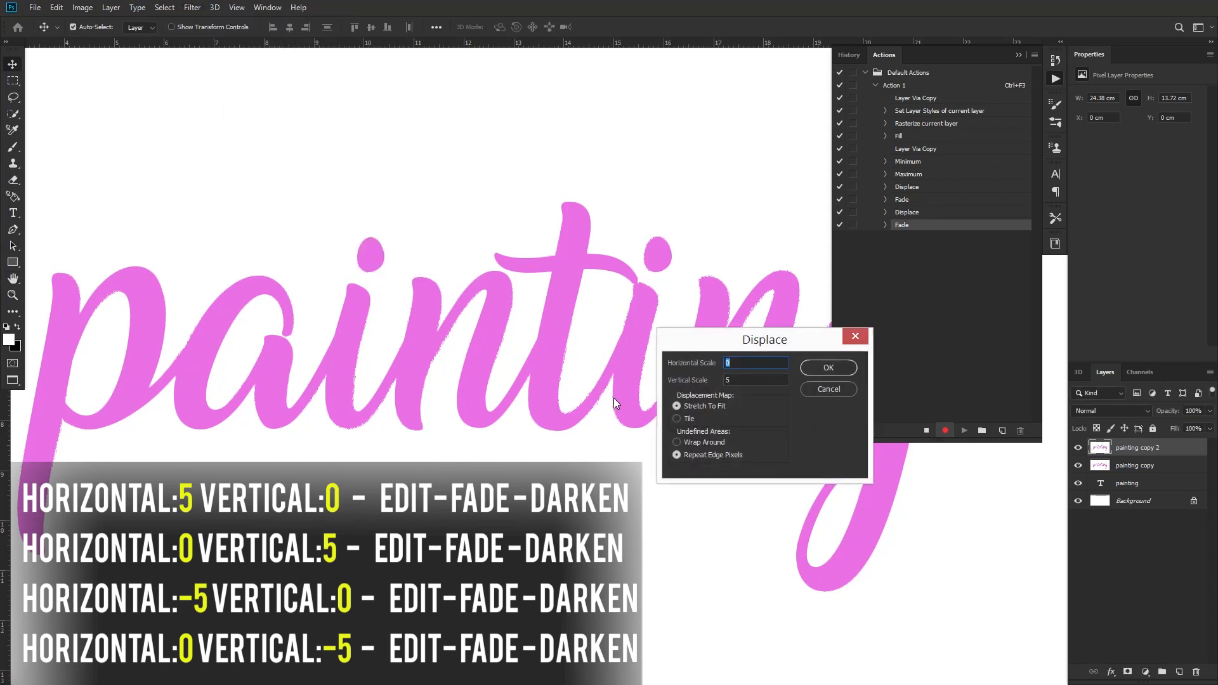
text(-5)
text(0)
key(Return)
click(205, 148)
double_click(204, 147)
Fade the horizontal -5 displacement using Darken mode at 100% opacity
click(56, 7)
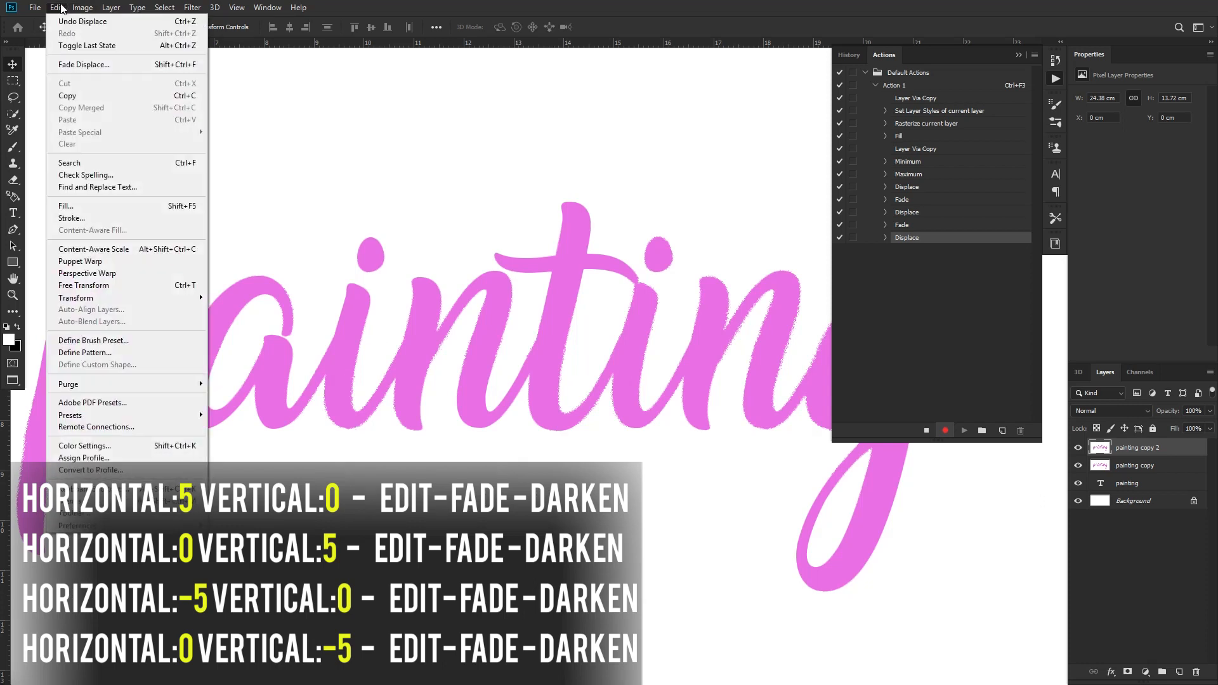
click(102, 64)
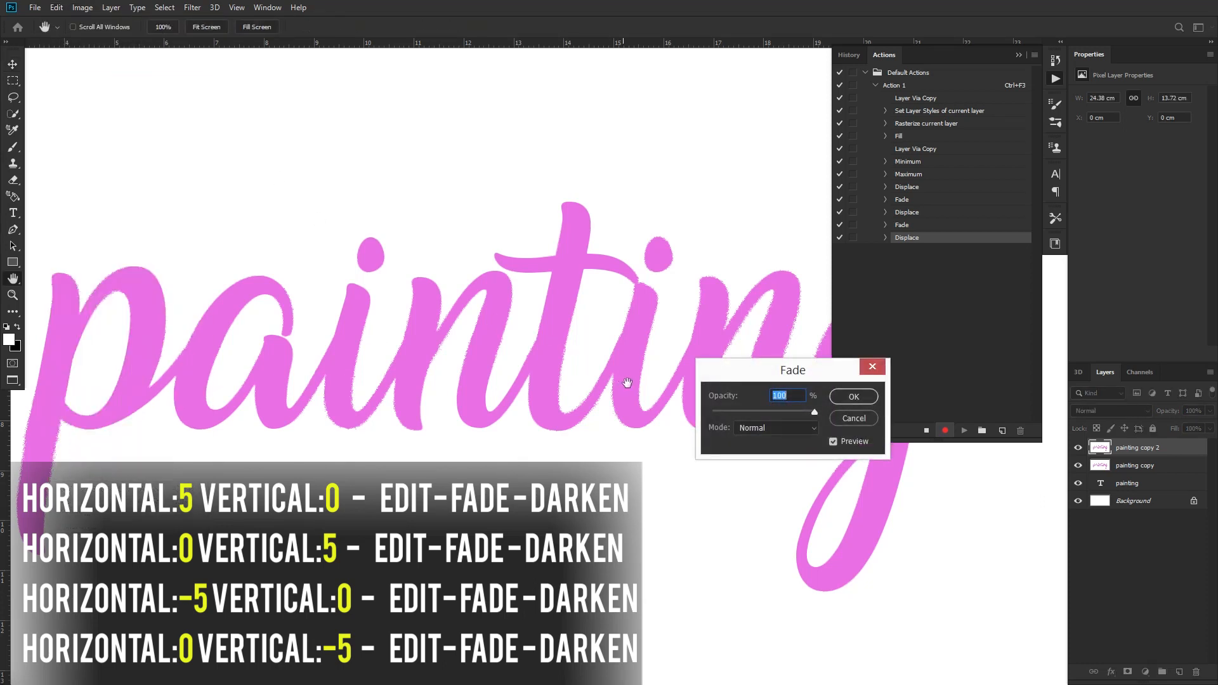
click(789, 429)
click(760, 339)
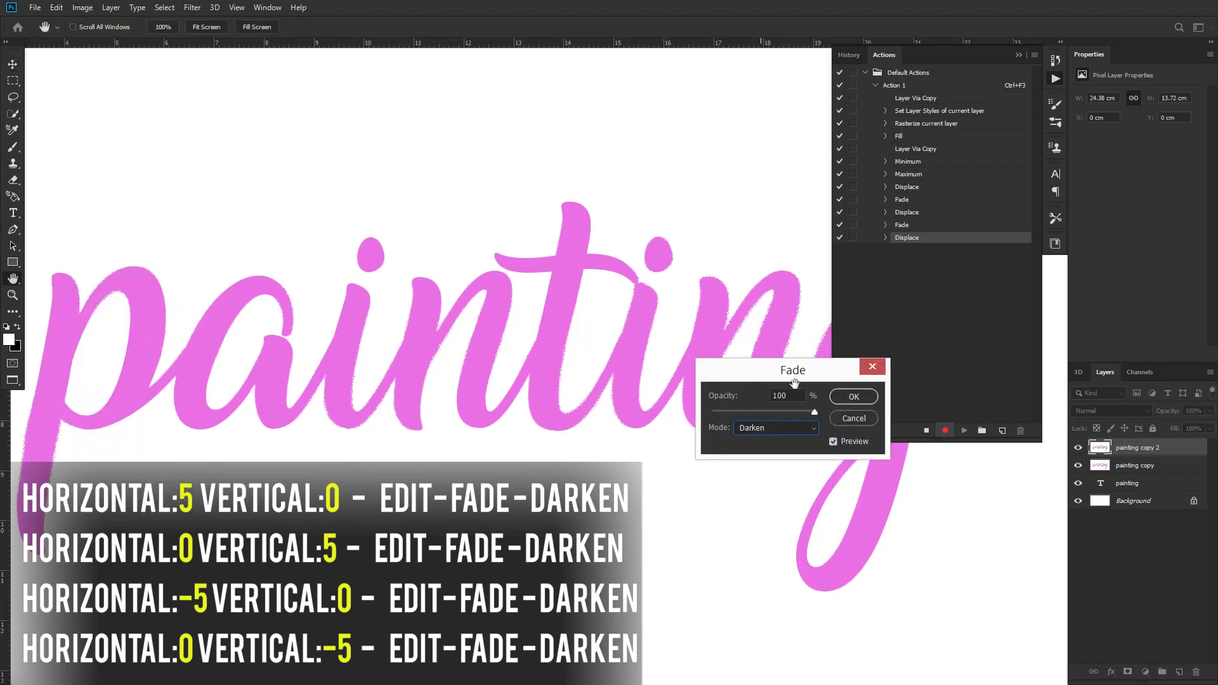
click(854, 397)
key(v)
Displace "painting copy 2" with horizontal scale 0 and vertical scale -5, using the Untitled-1.psd map
click(192, 7)
mouse_move(300, 176)
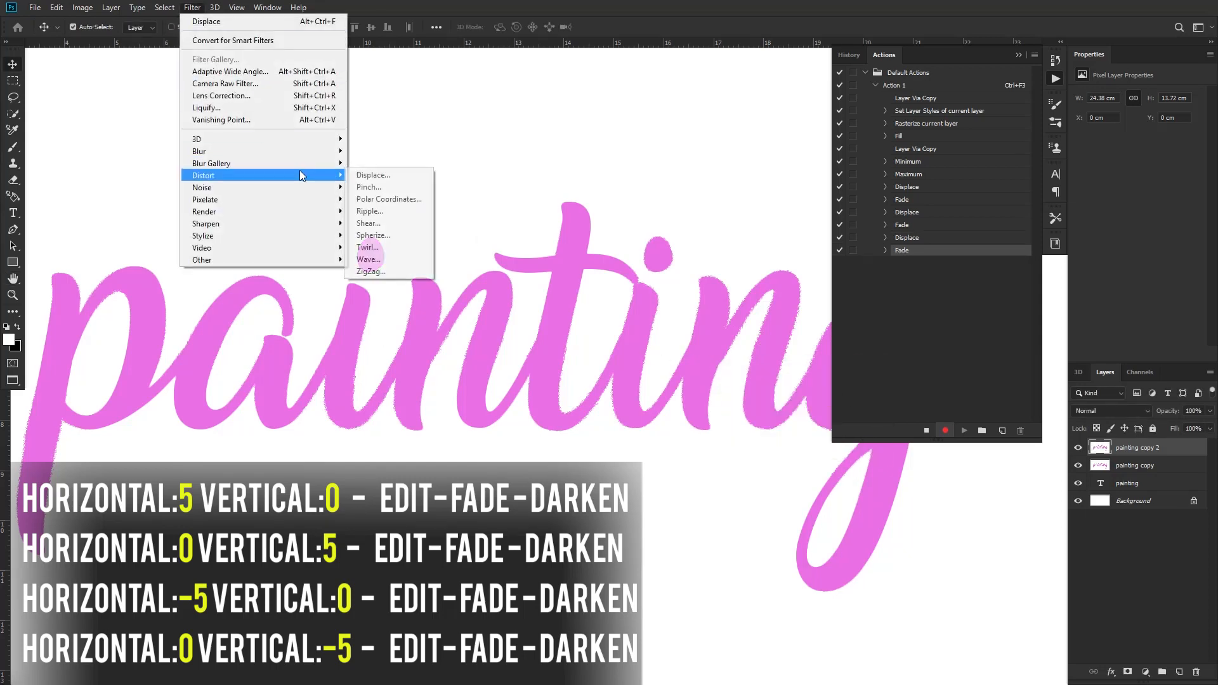
click(367, 173)
text(0)
key(Tab)
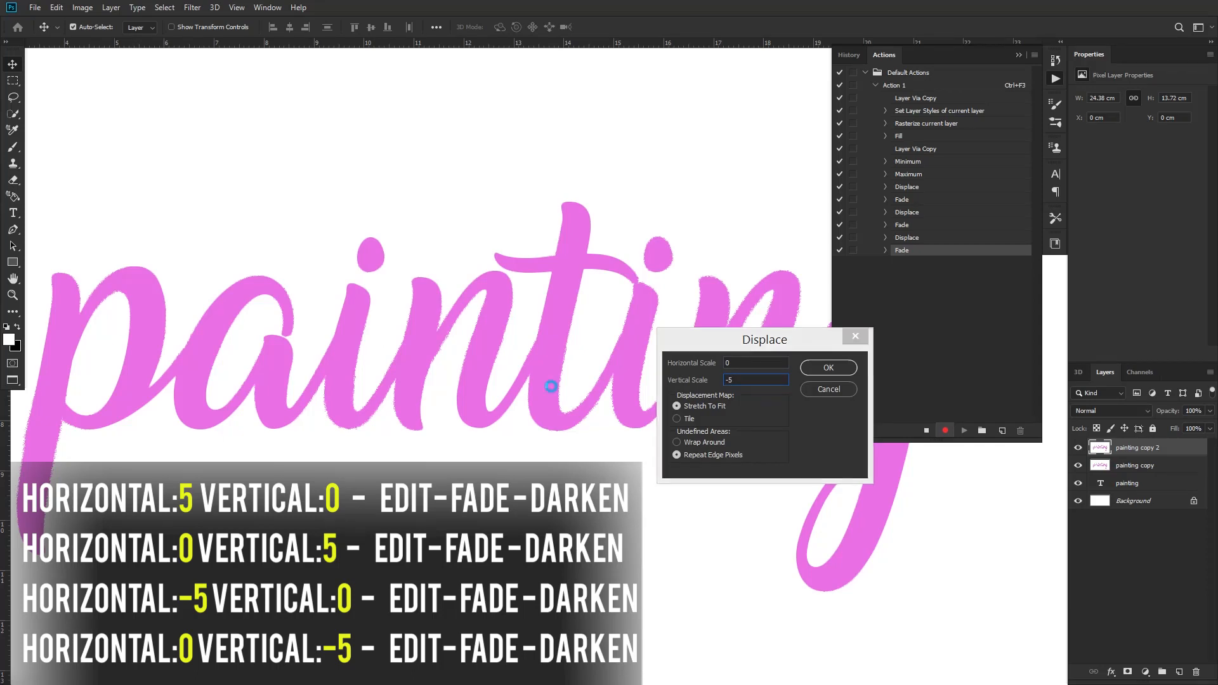
key(Return)
double_click(219, 151)
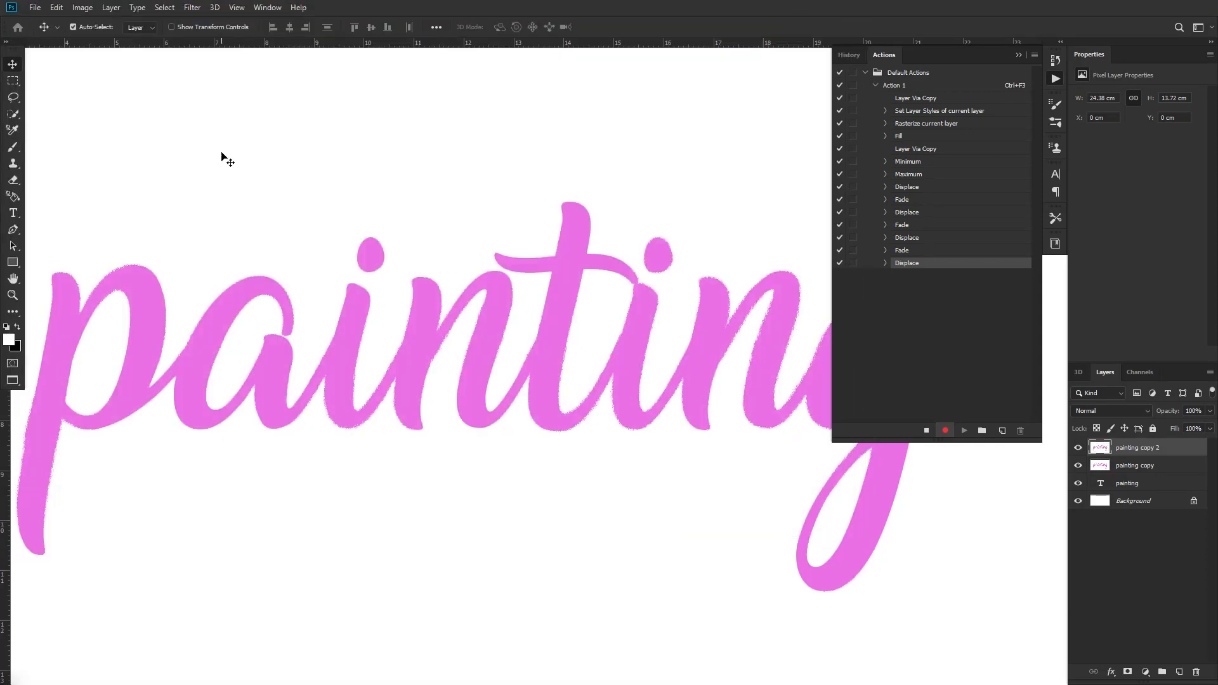
Sharpen "painting copy 2" with Unsharp Mask set to amount 25%, radius 4 pixels and threshold 0 levels
click(193, 8)
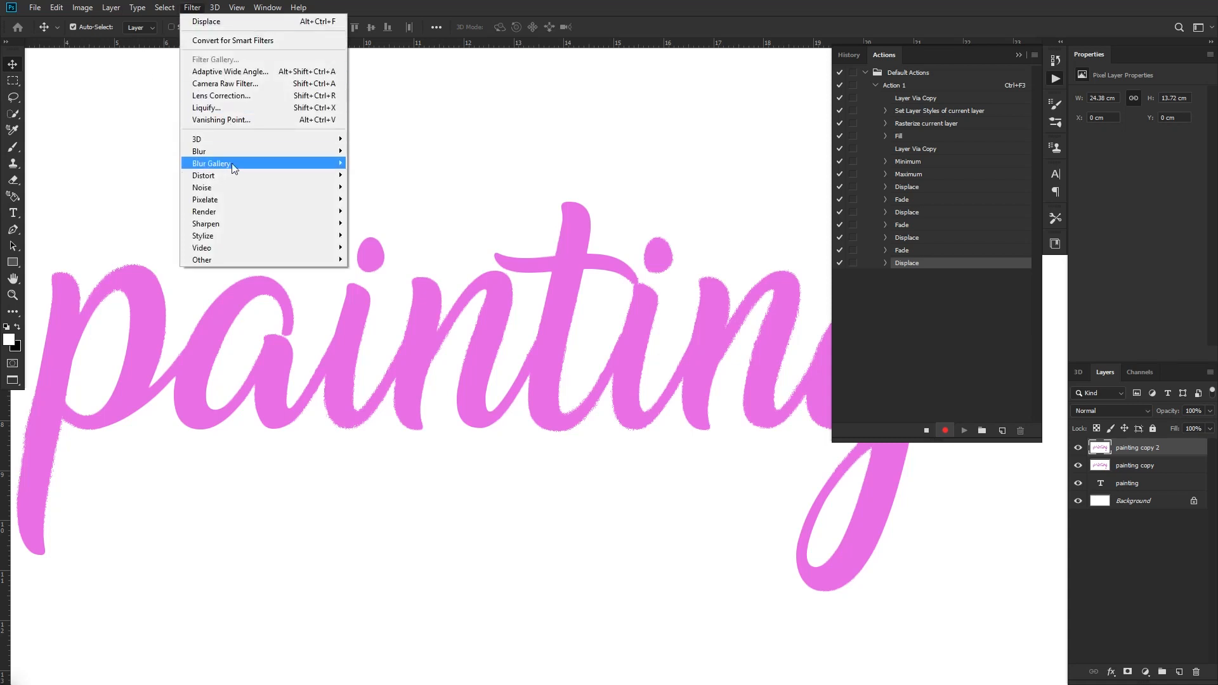
mouse_move(294, 225)
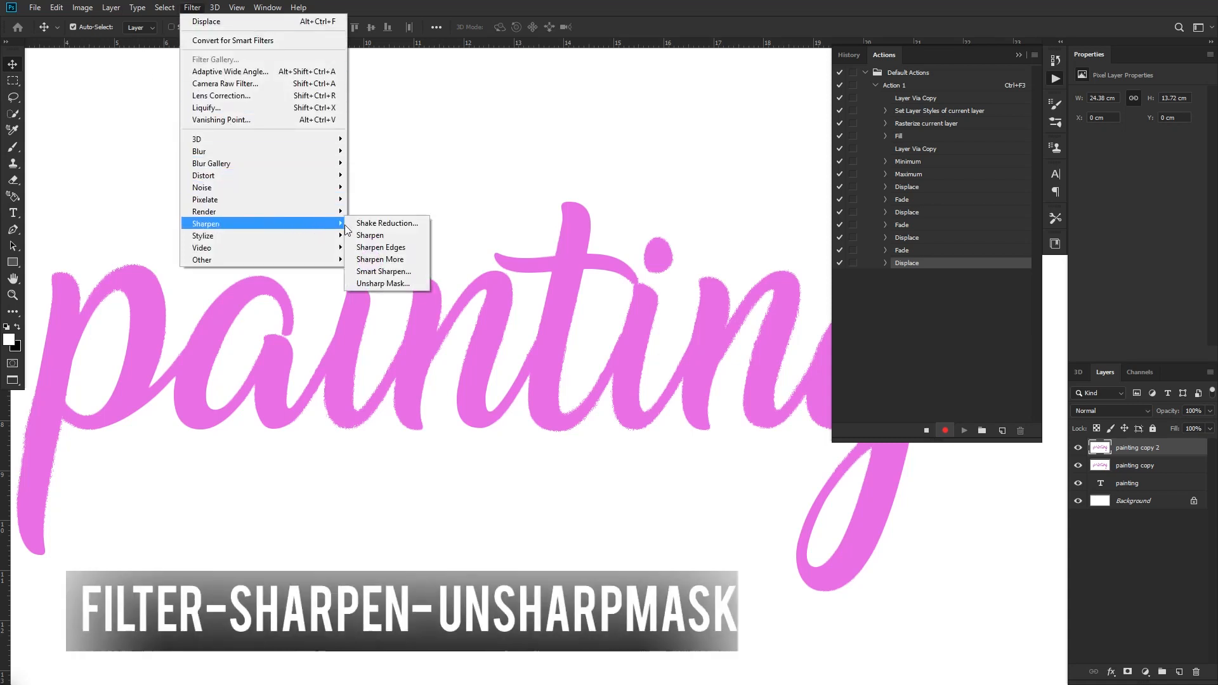
click(398, 285)
drag(931, 215, 660, 311)
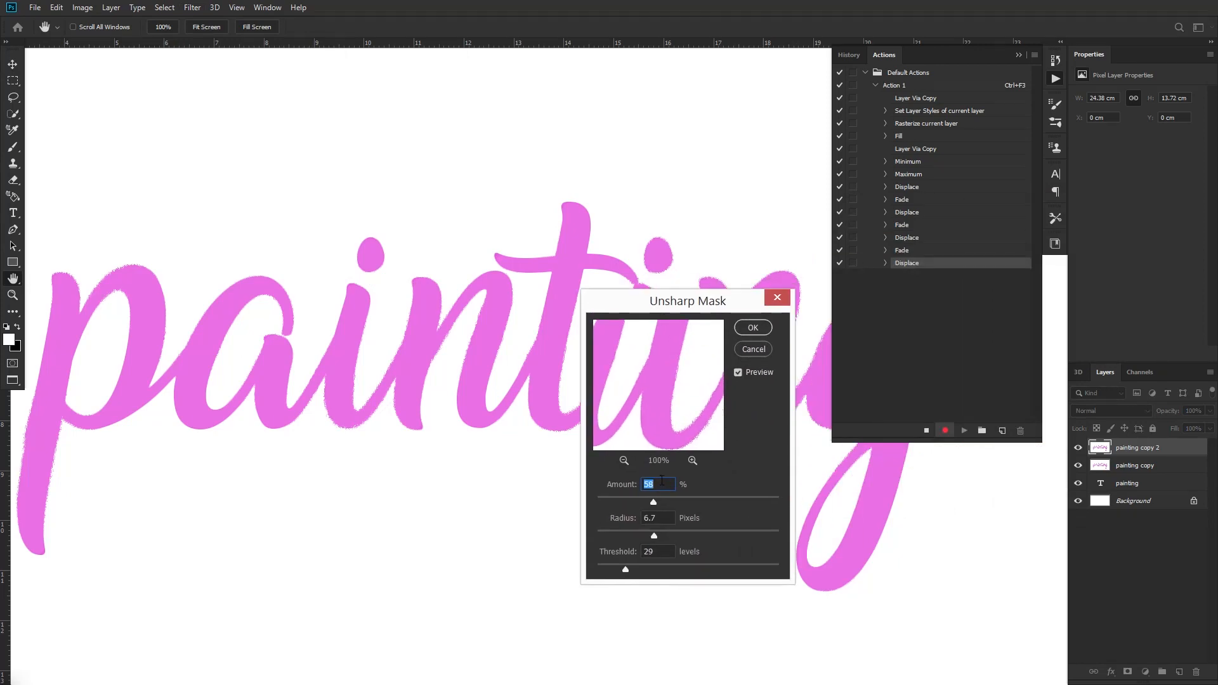
text(25)
key(Tab)
text(4)
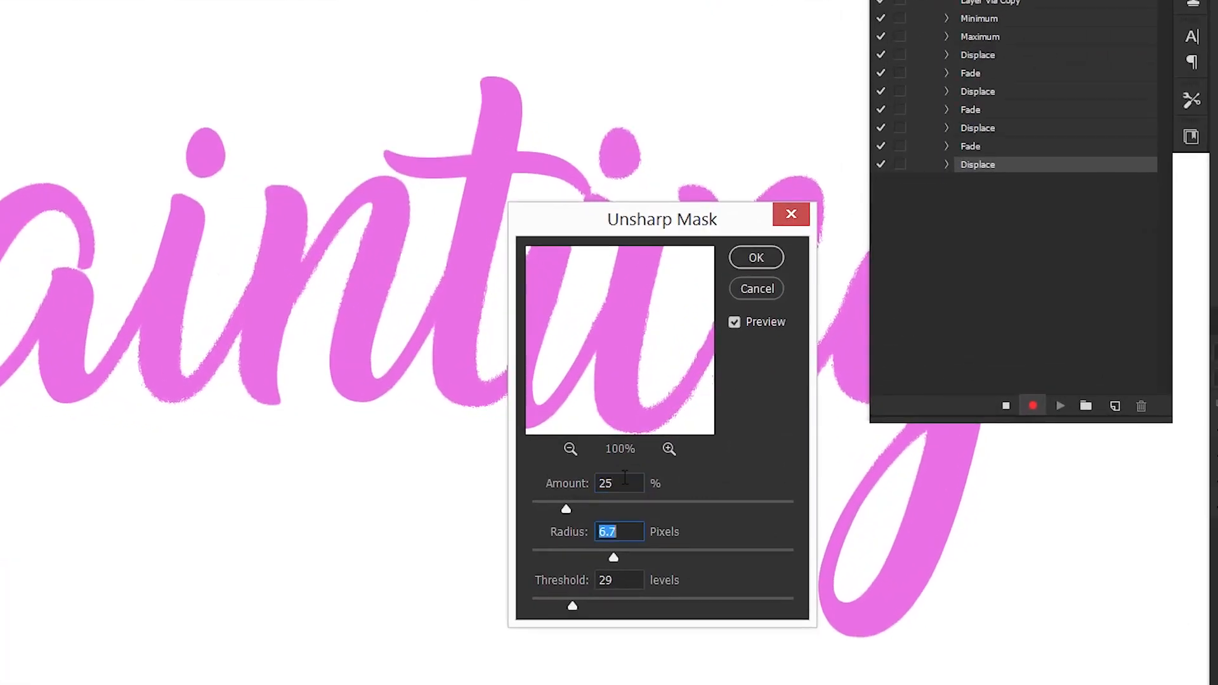
key(Tab)
text(0)
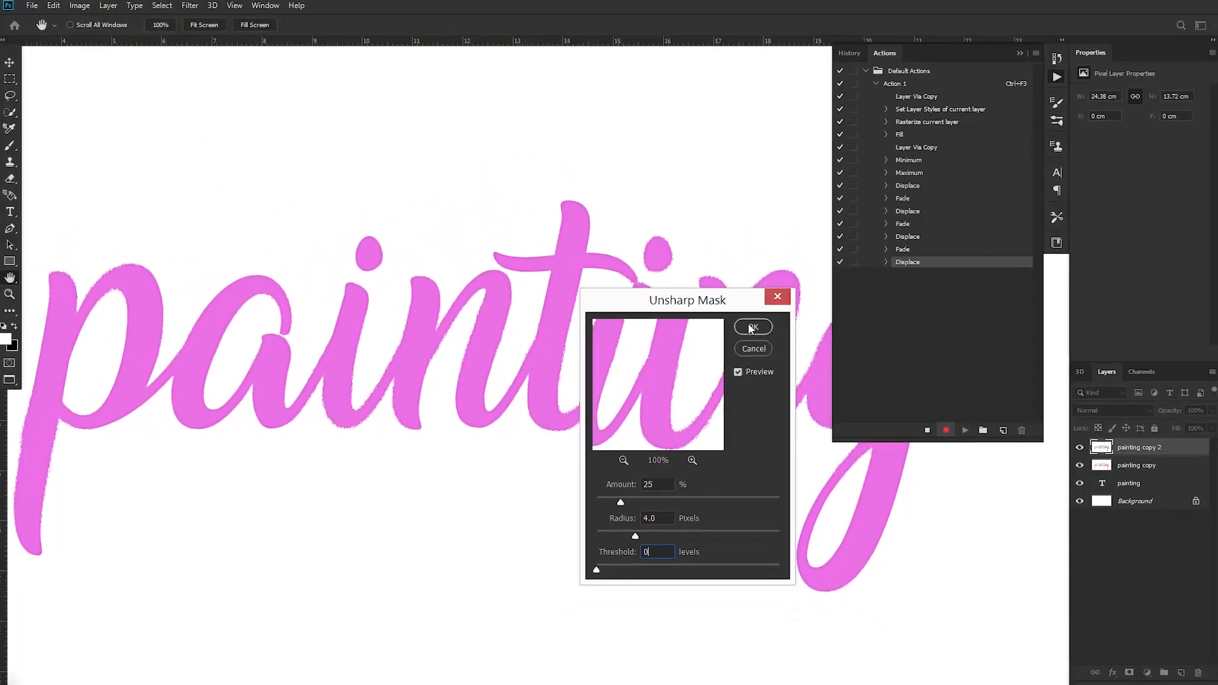
click(751, 326)
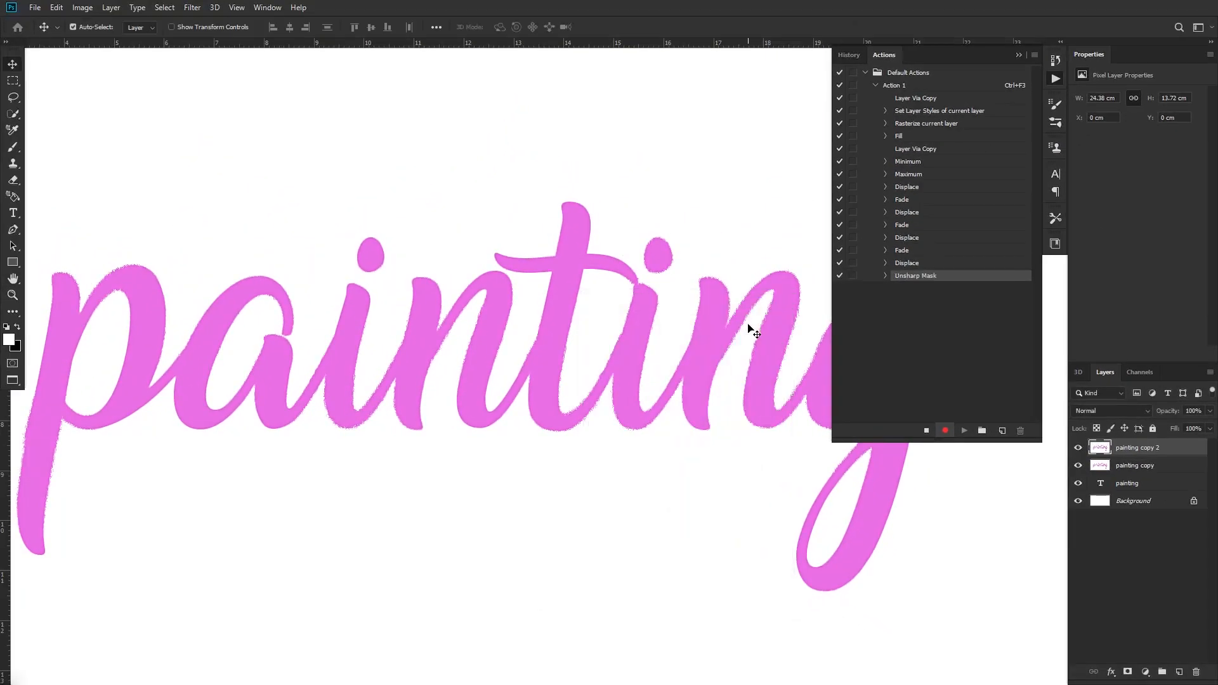
Apply a Levels adjustment to "painting copy 2" with the black output level set to 35
click(82, 8)
mouse_move(171, 44)
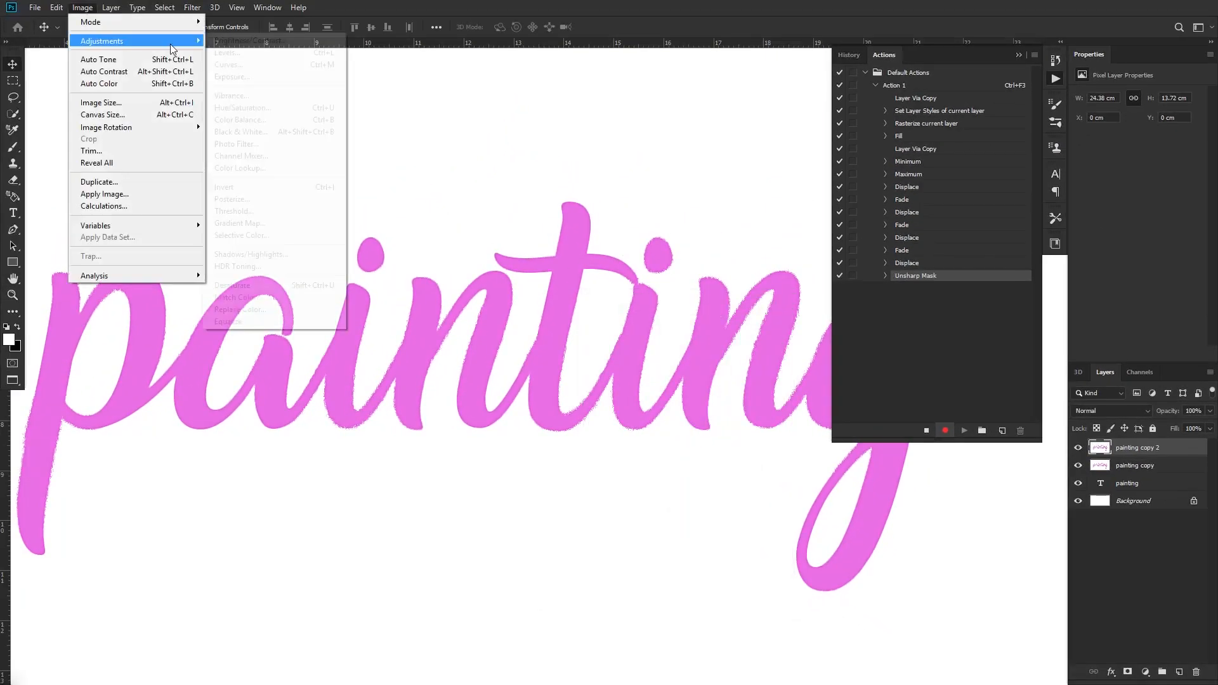
click(235, 51)
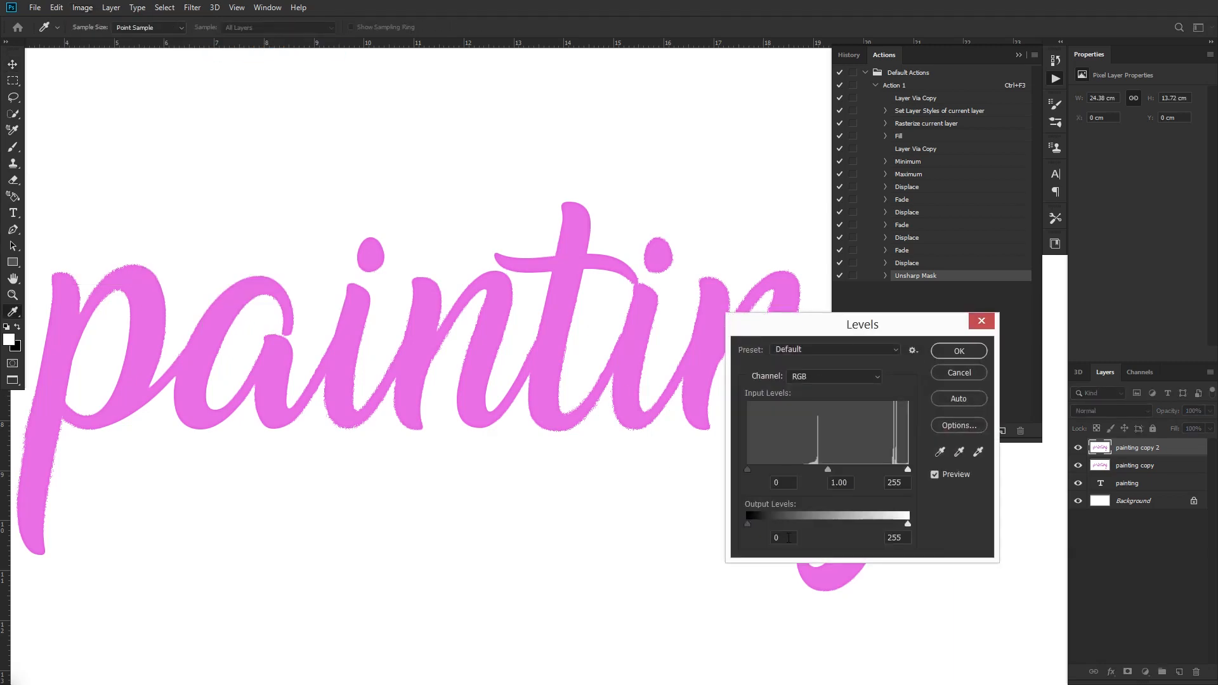
text(35)
click(959, 351)
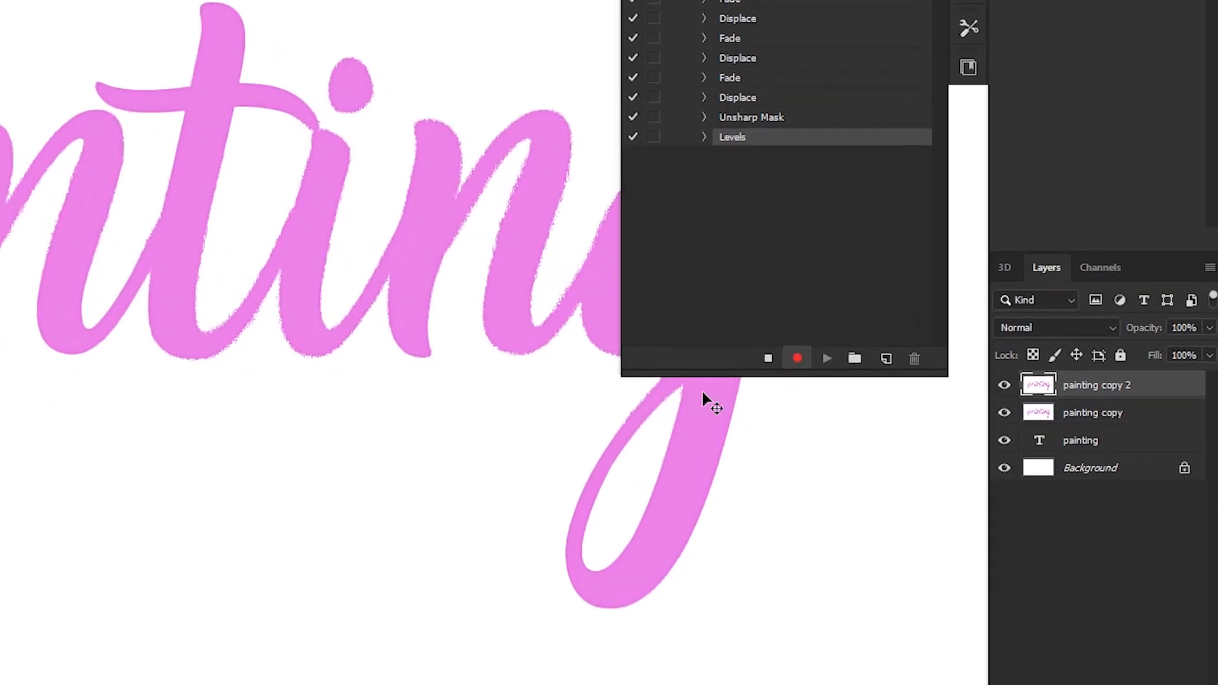
Set "painting copy 2" to the Darken blend mode and merge it with "painting copy"
click(1075, 326)
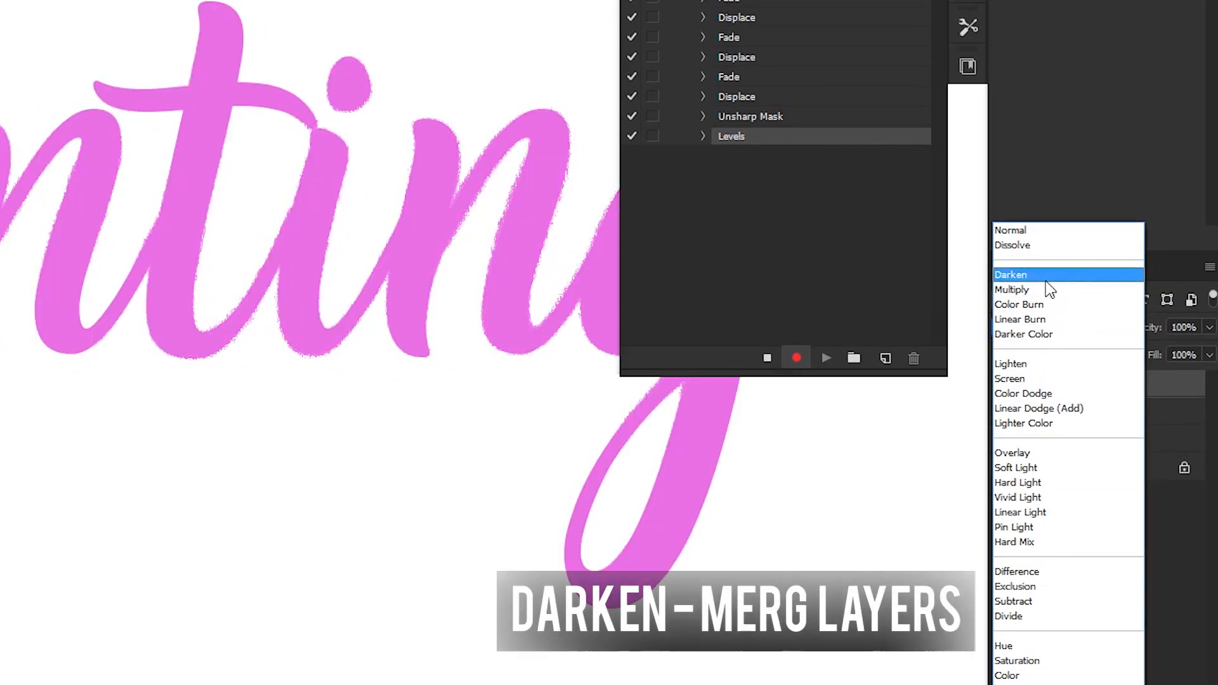
click(1046, 279)
click(1089, 418)
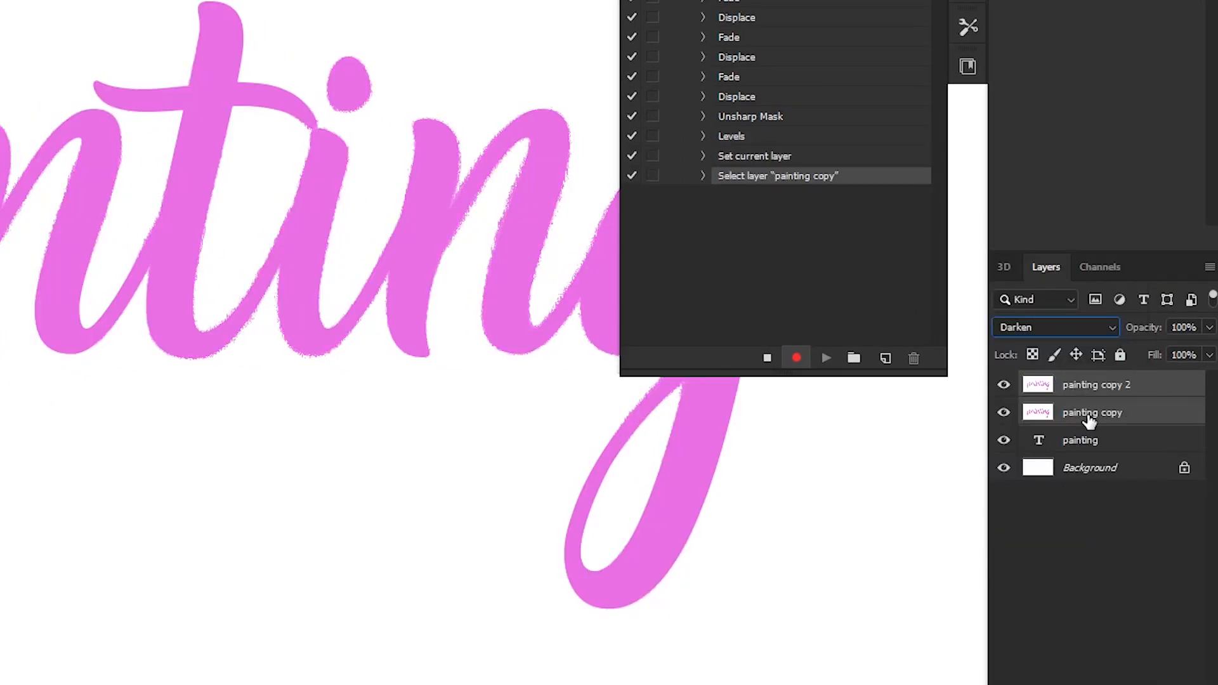
key(ctrl+e)
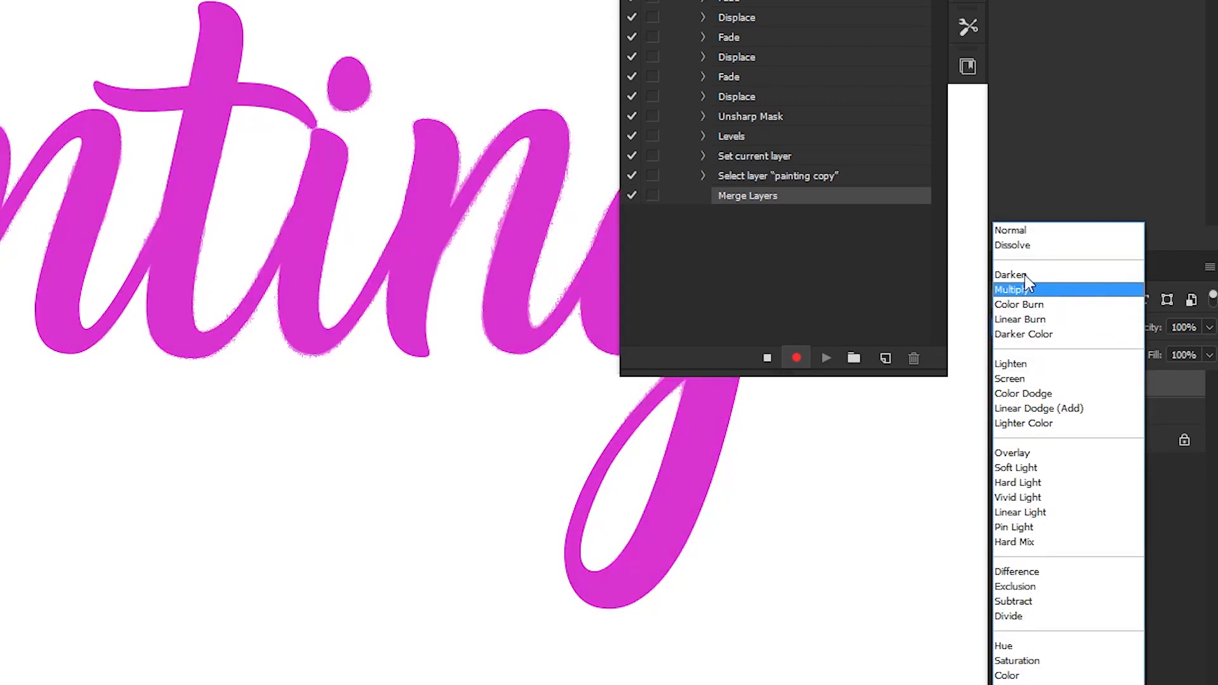
Set the merged painting layer to the Darken blend mode and stop recording the action
click(1024, 274)
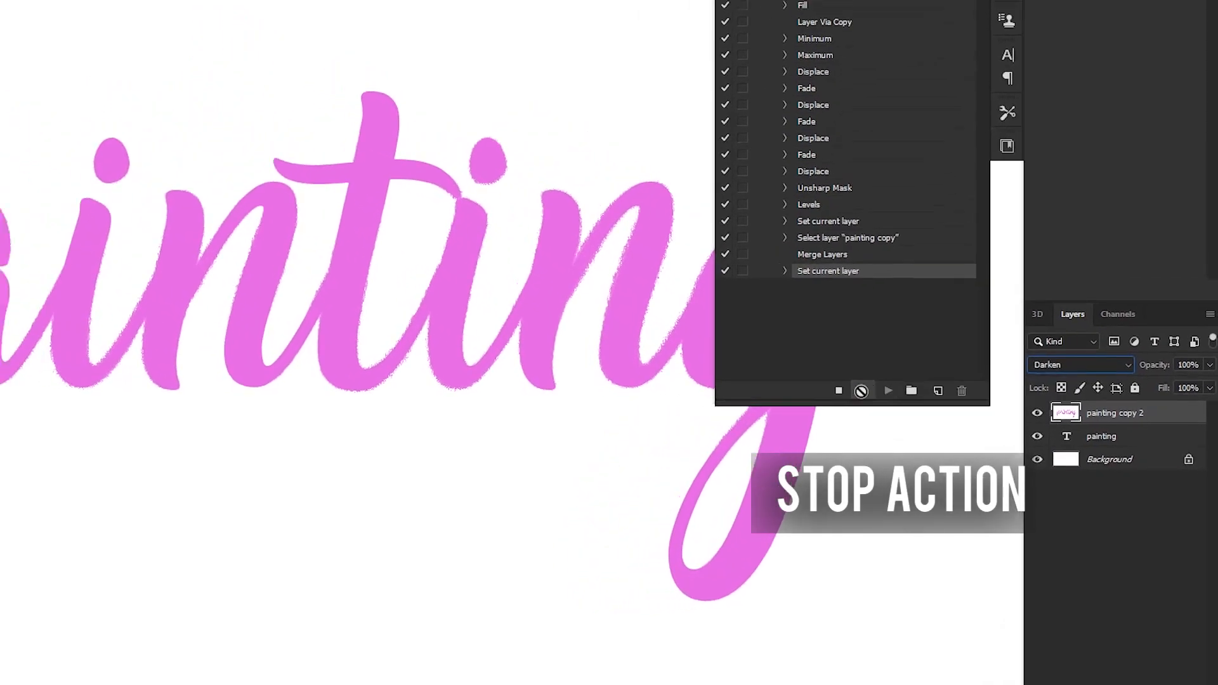
click(792, 370)
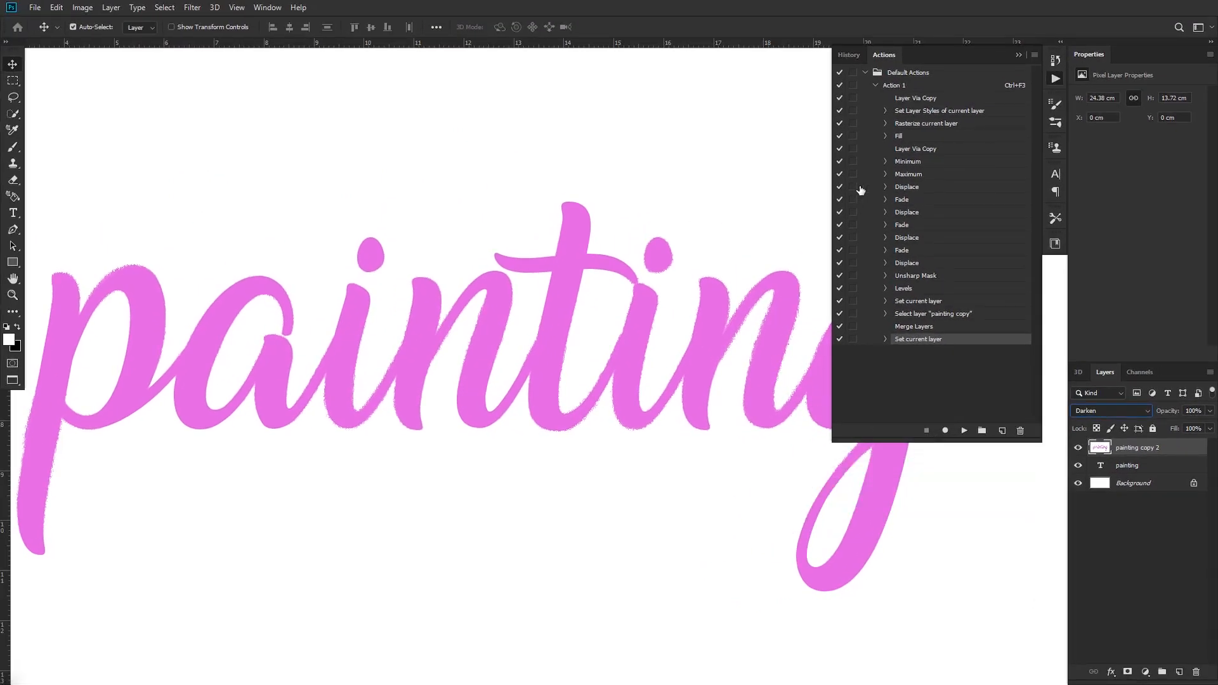
Delete the "Set Layer Styles of current layer" entry from Action 1 and collapse the action
click(949, 116)
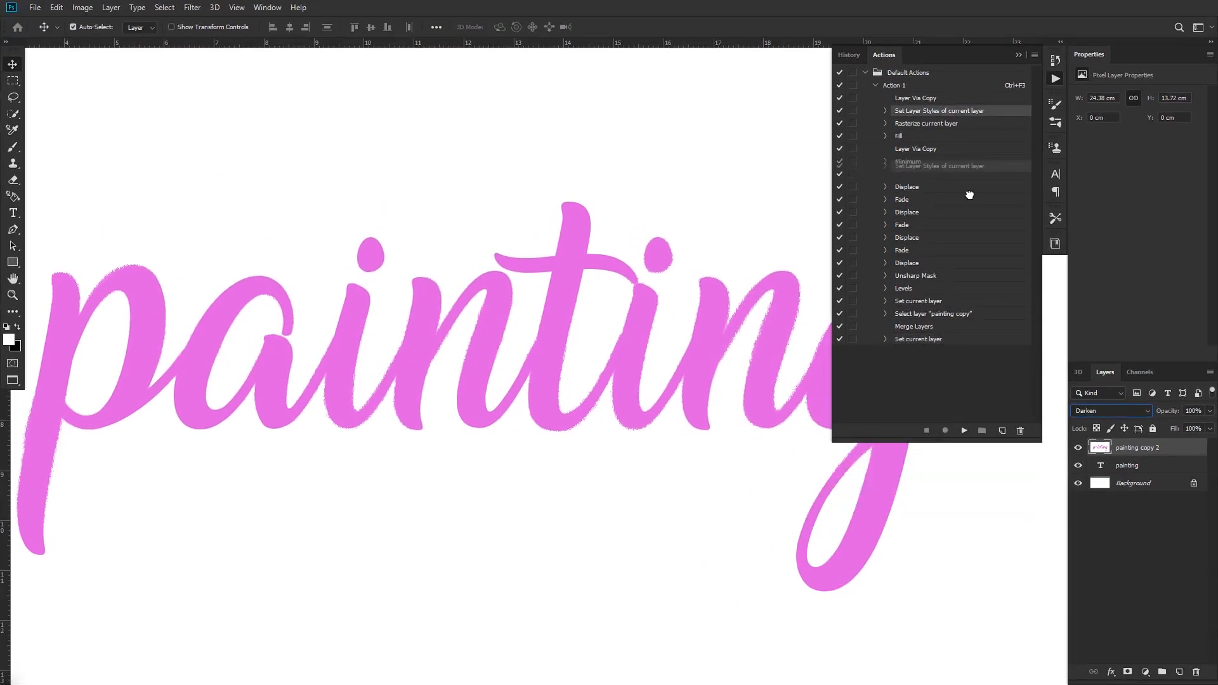
click(1019, 431)
click(875, 85)
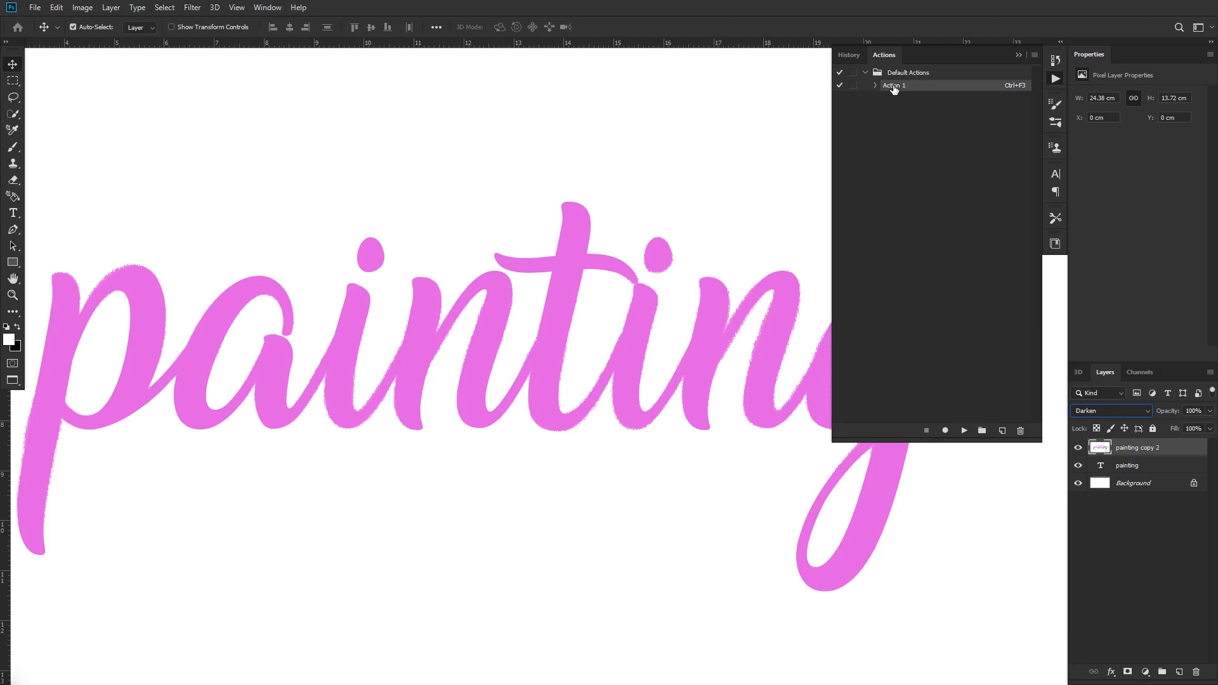
Delete the "painting copy 2" layer and play Action 1 repeatedly, building up new painted copies of the text
scroll(476, 361, down, 3)
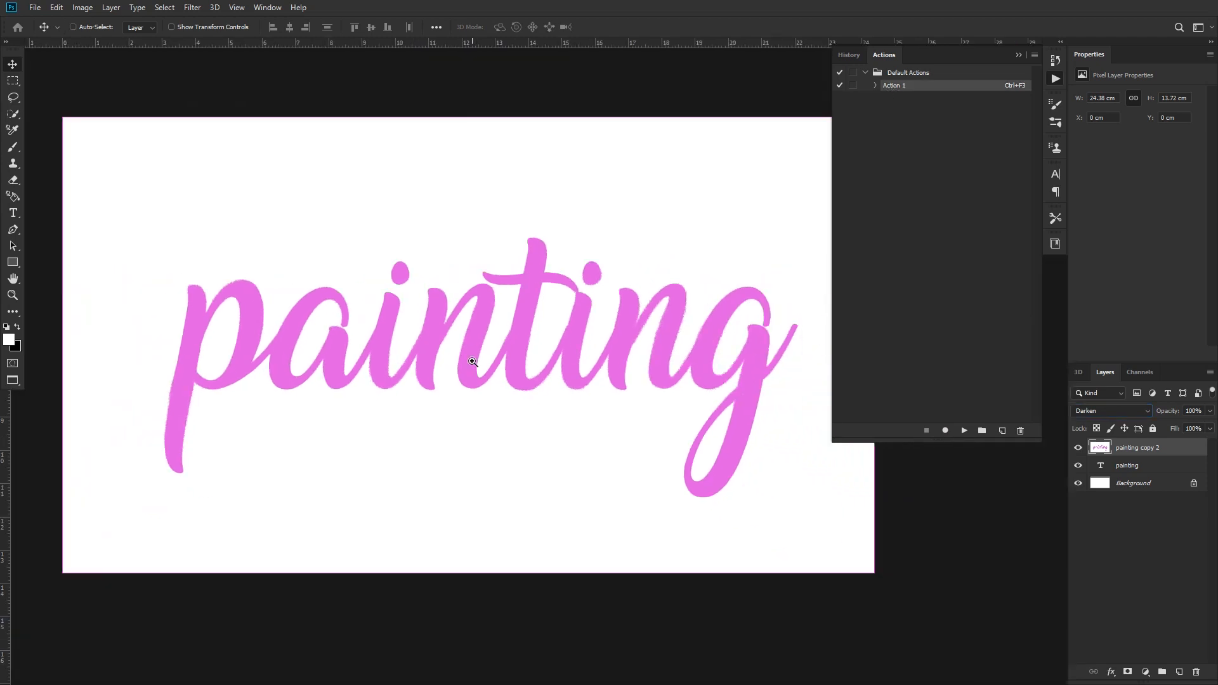
scroll(470, 363, up, 3)
scroll(470, 362, up, 1)
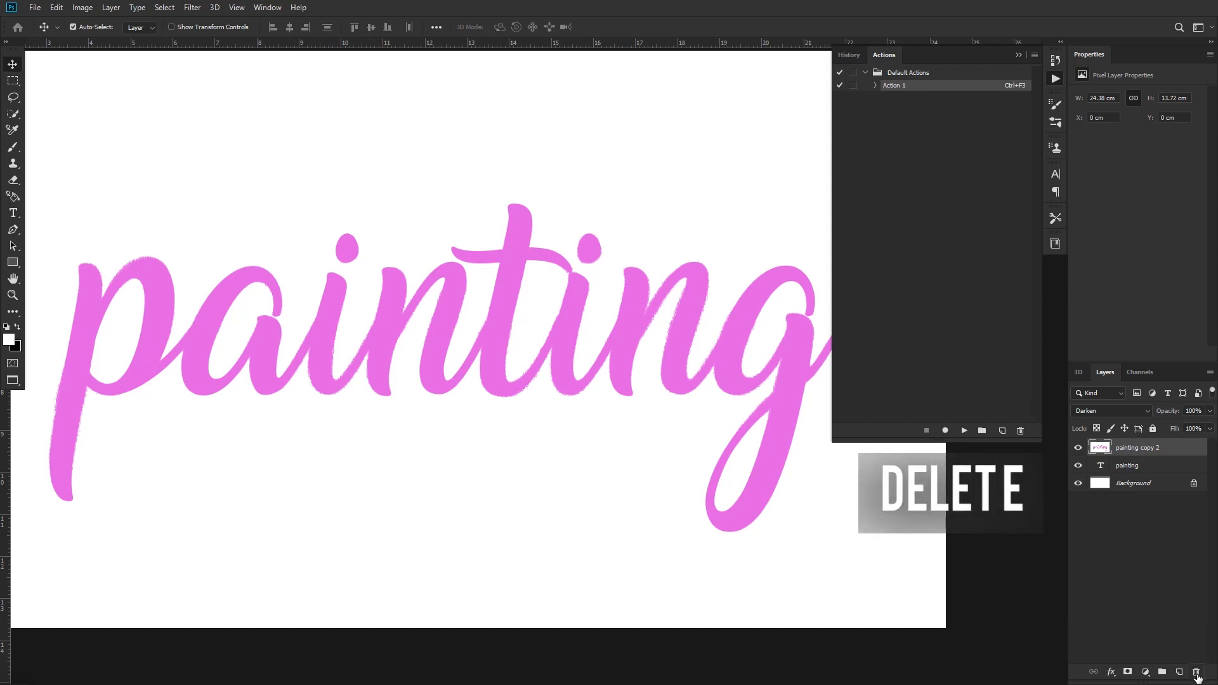
click(1197, 673)
click(963, 432)
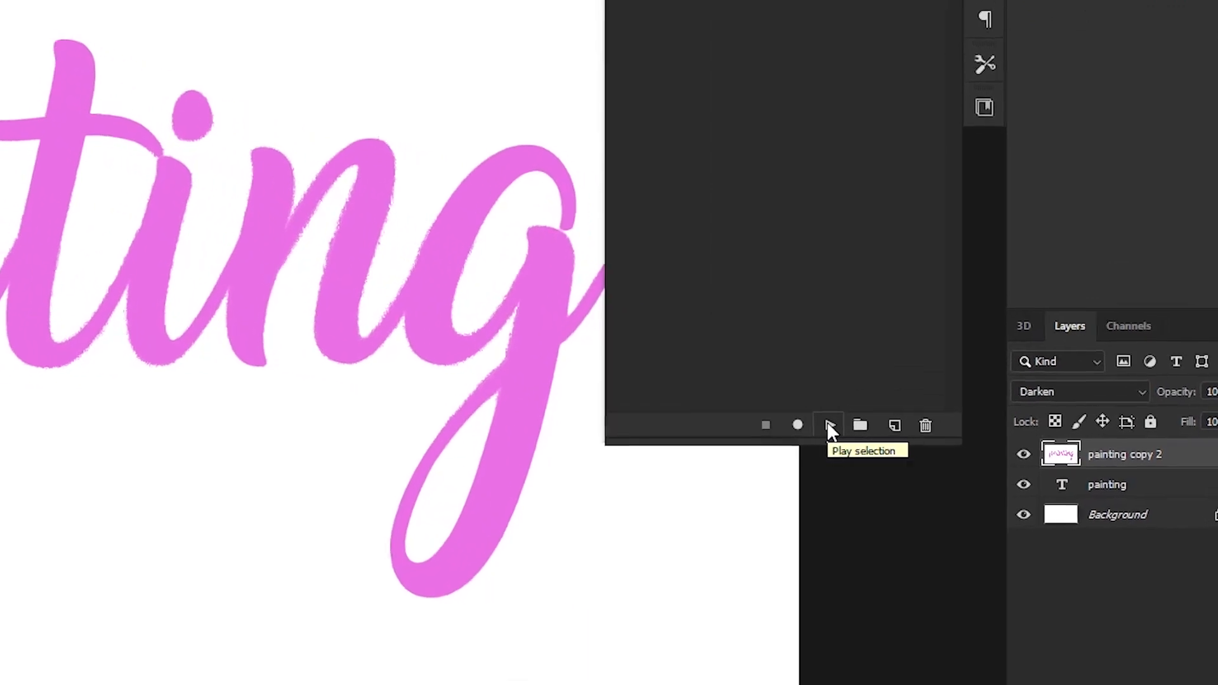
click(829, 425)
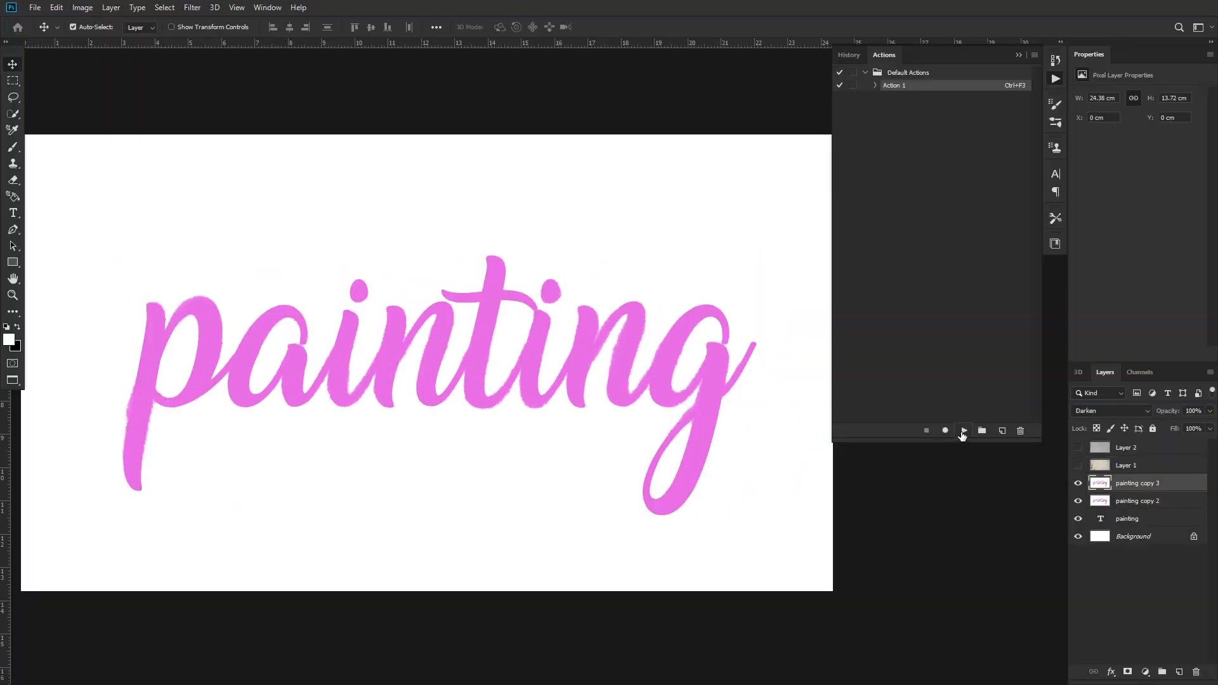
click(964, 431)
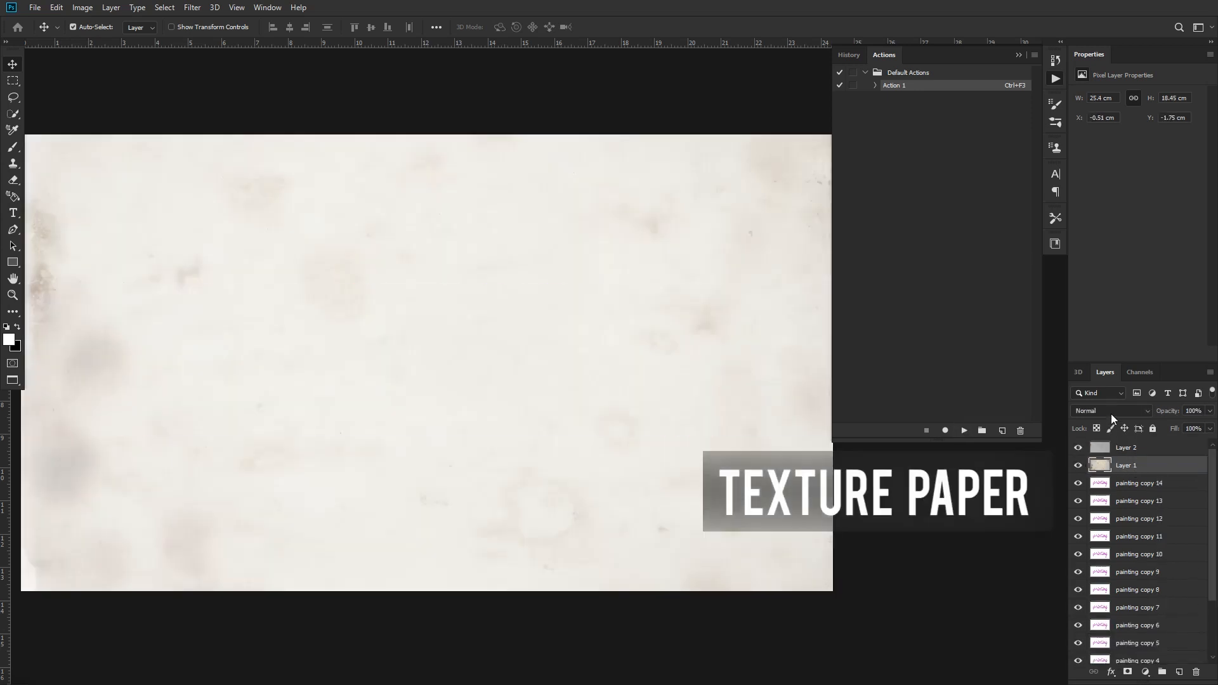
Blend the paper texture layers over the painted text, setting Layer 2 to Darken
click(1110, 411)
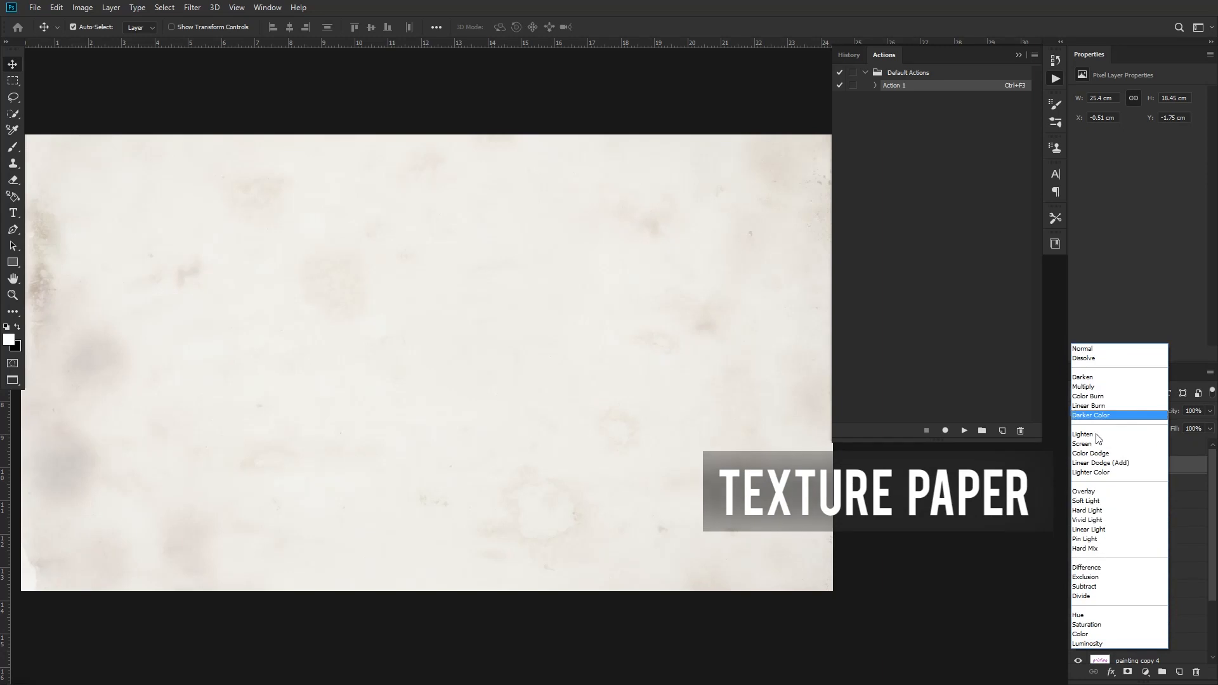
click(1090, 443)
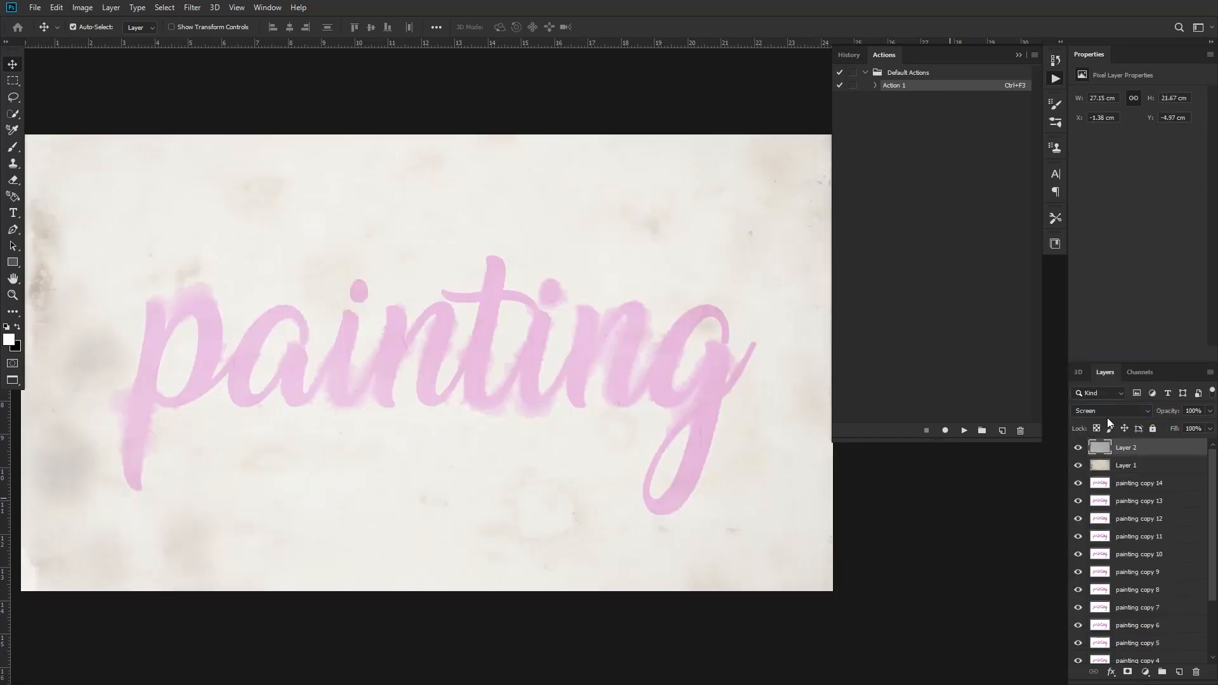
click(1107, 413)
click(1089, 381)
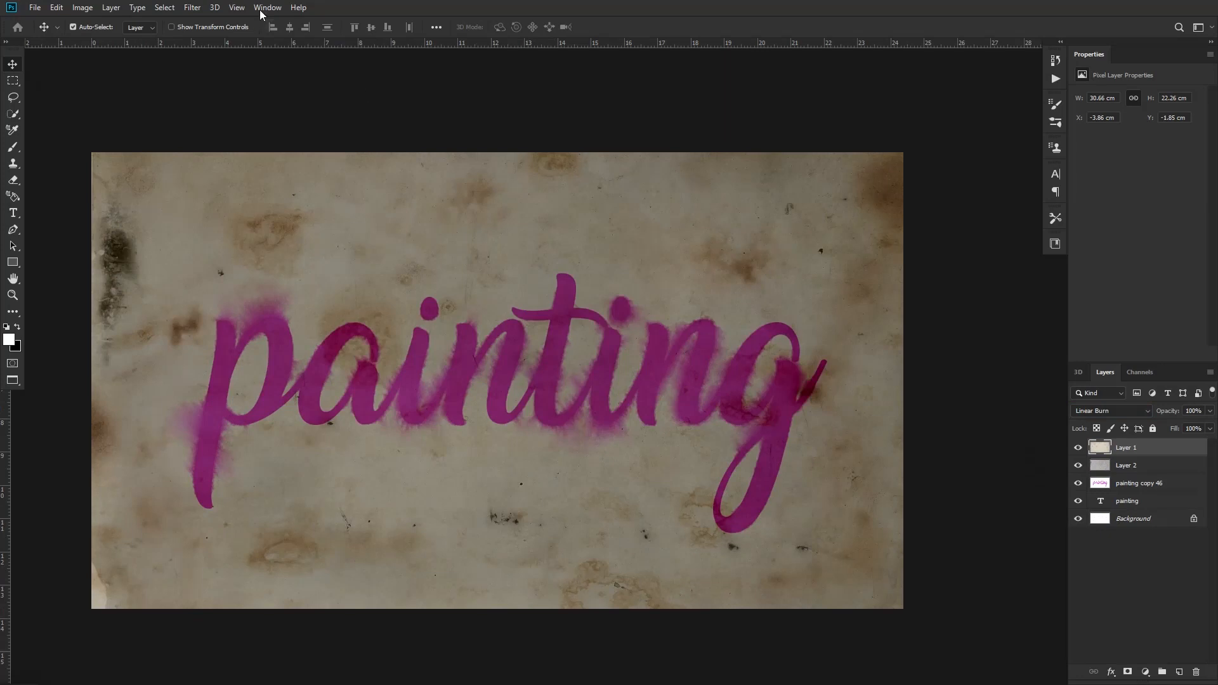
Play Action 1 on the "painting copy 46" layer and set the resulting layer's blend mode to Darken
click(261, 9)
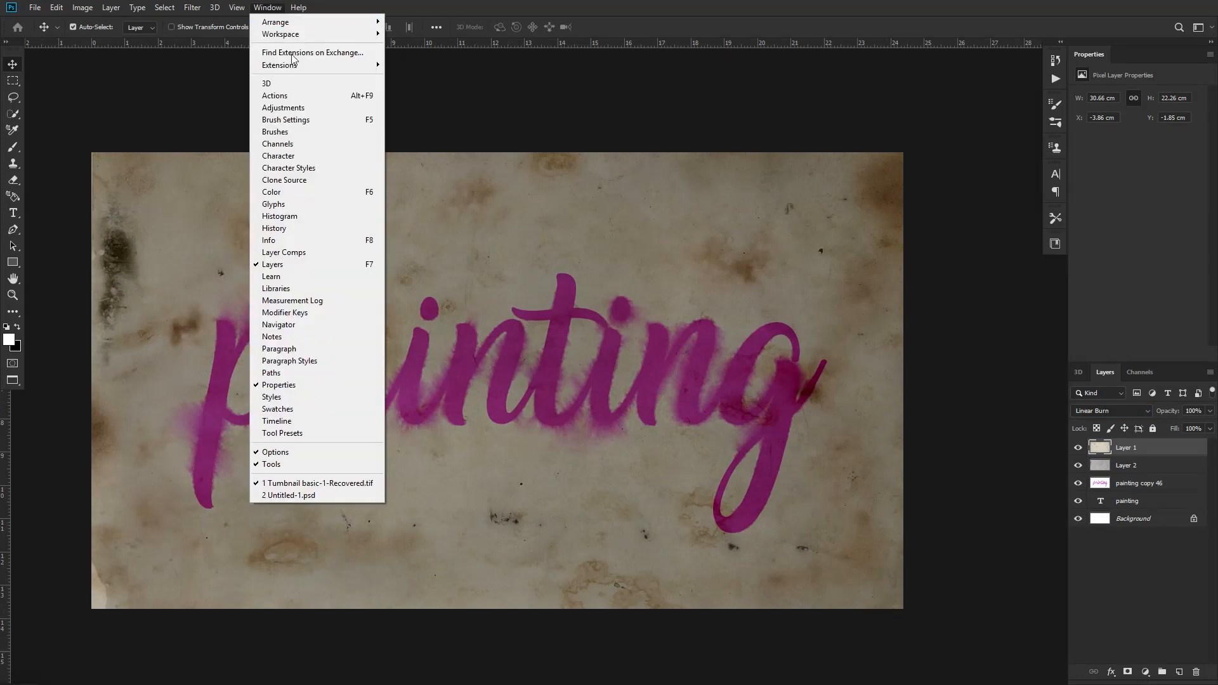
click(289, 95)
click(1117, 484)
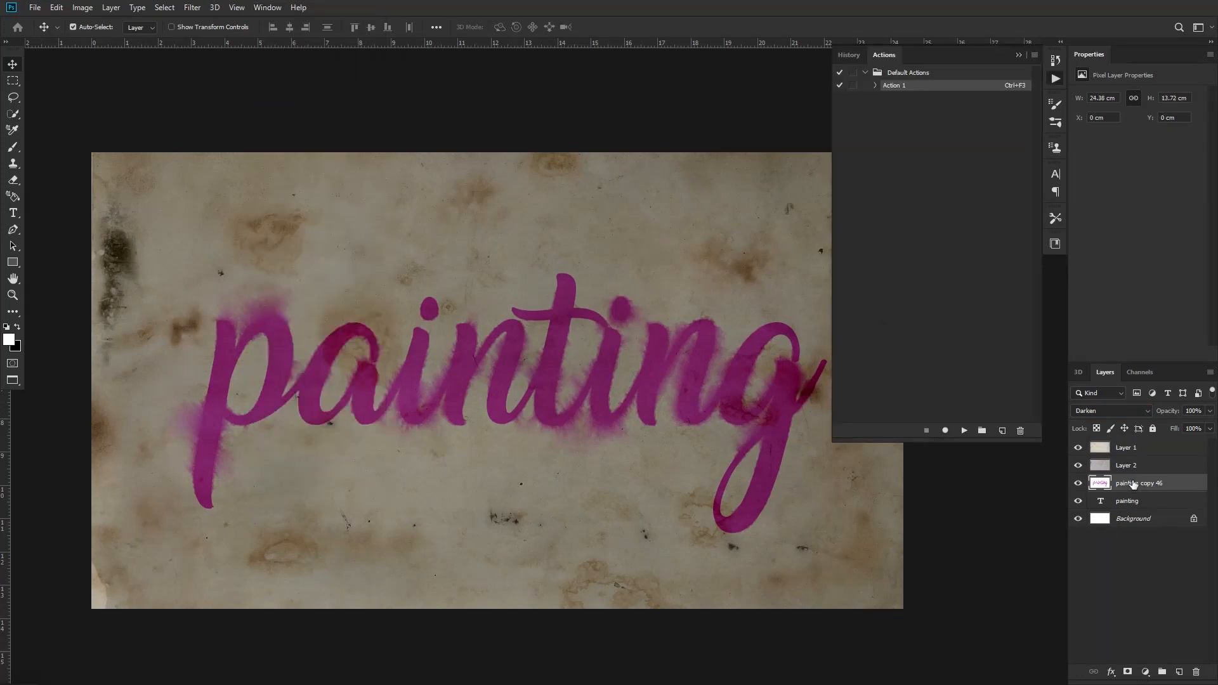
click(963, 431)
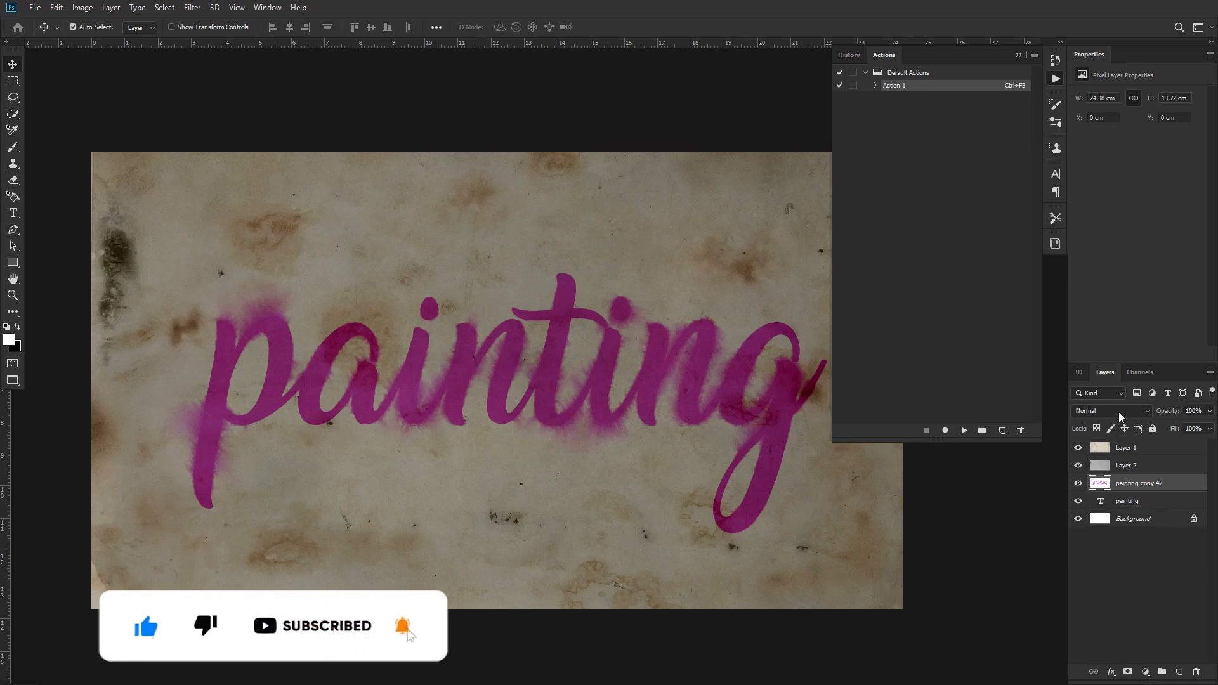
click(1120, 417)
click(1092, 385)
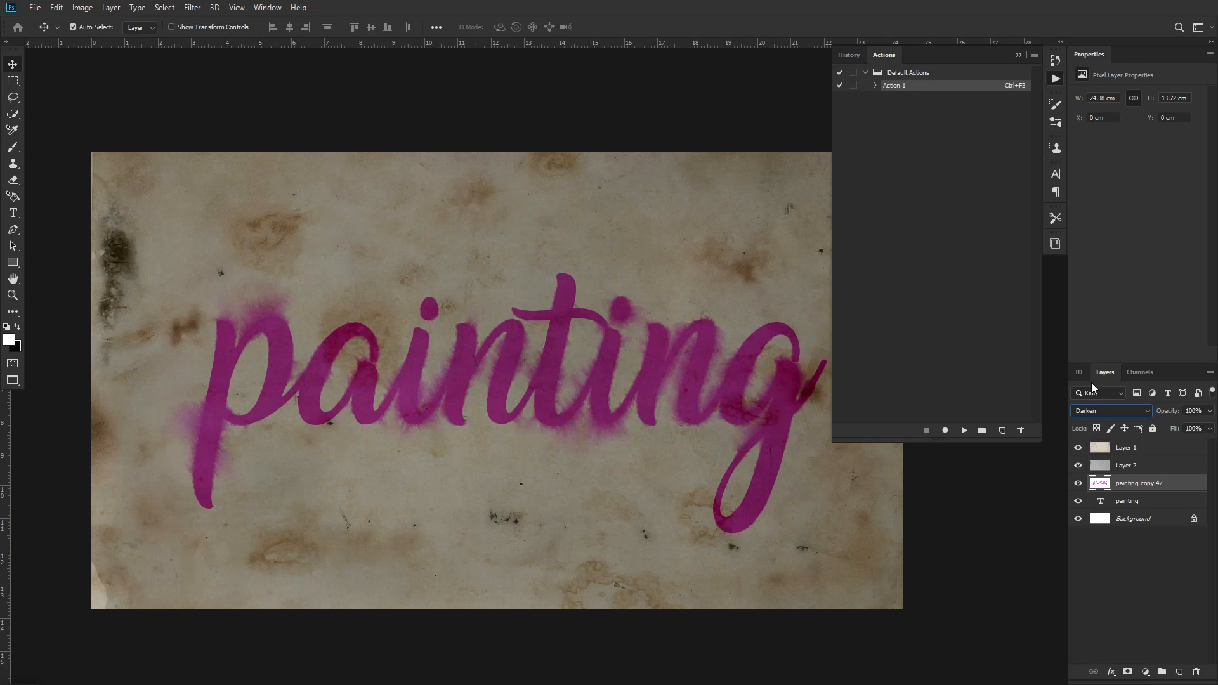
Select the Layer 1 texture and compare the artwork with Layer 1 and Layer 2 each hidden and shown
click(1131, 453)
click(1019, 56)
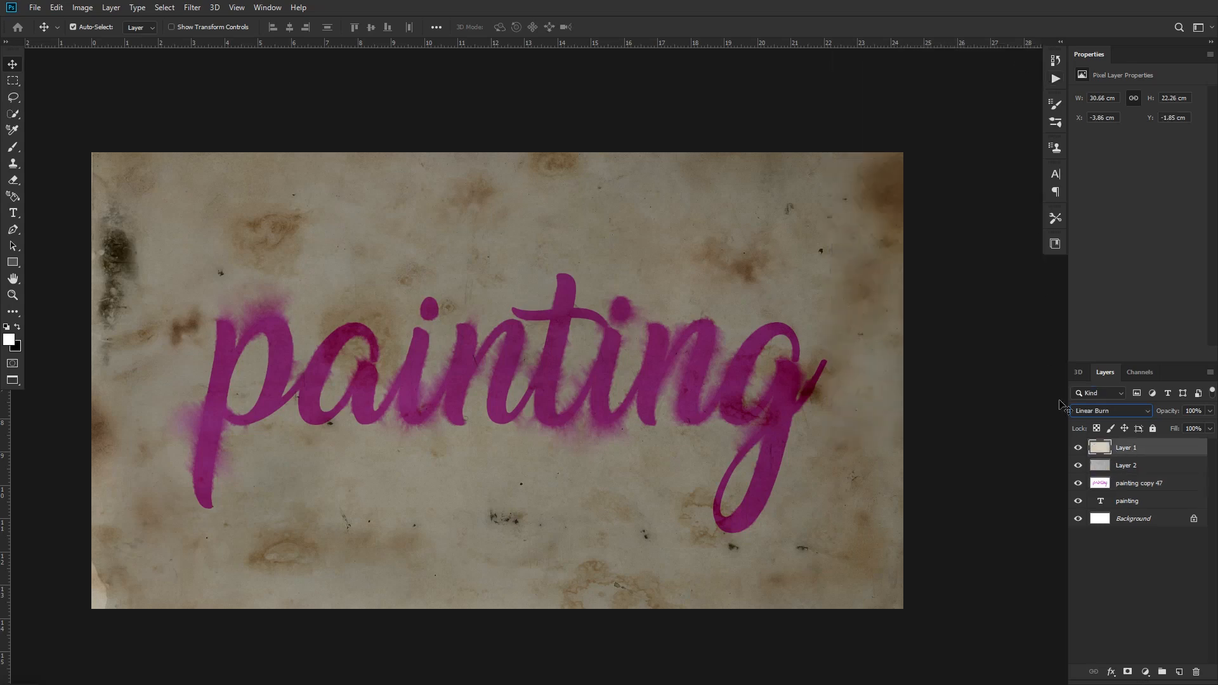
click(1078, 448)
click(1078, 447)
click(1078, 467)
click(1078, 466)
Set Layer 1's Blend If range for the underlying layer to 0/65 and 117/255, checking the effect against the original
double_click(1176, 452)
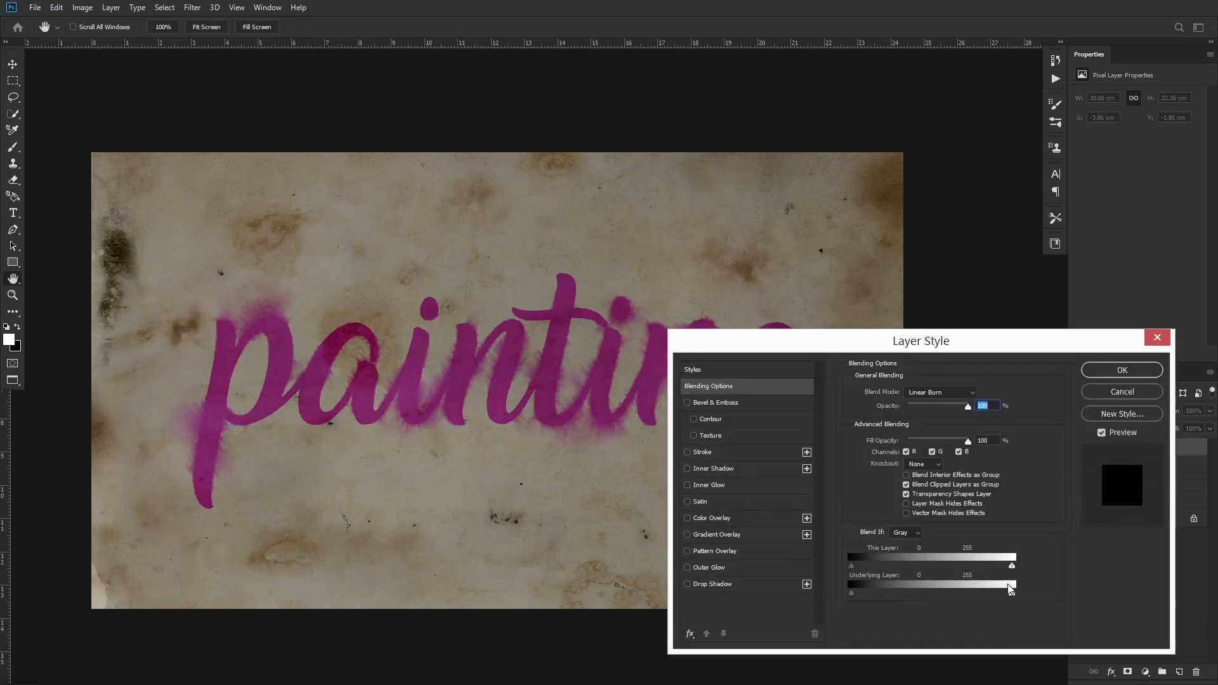
drag(1013, 595, 940, 595)
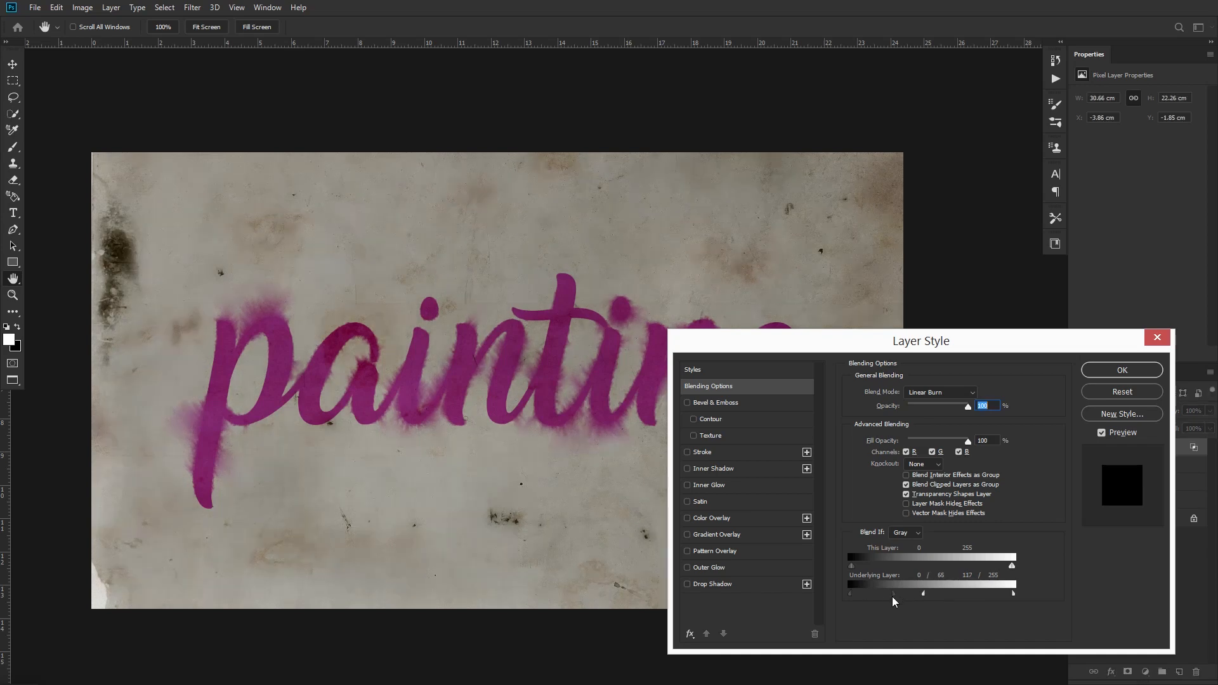
click(1103, 433)
click(1103, 433)
click(1102, 433)
click(1100, 434)
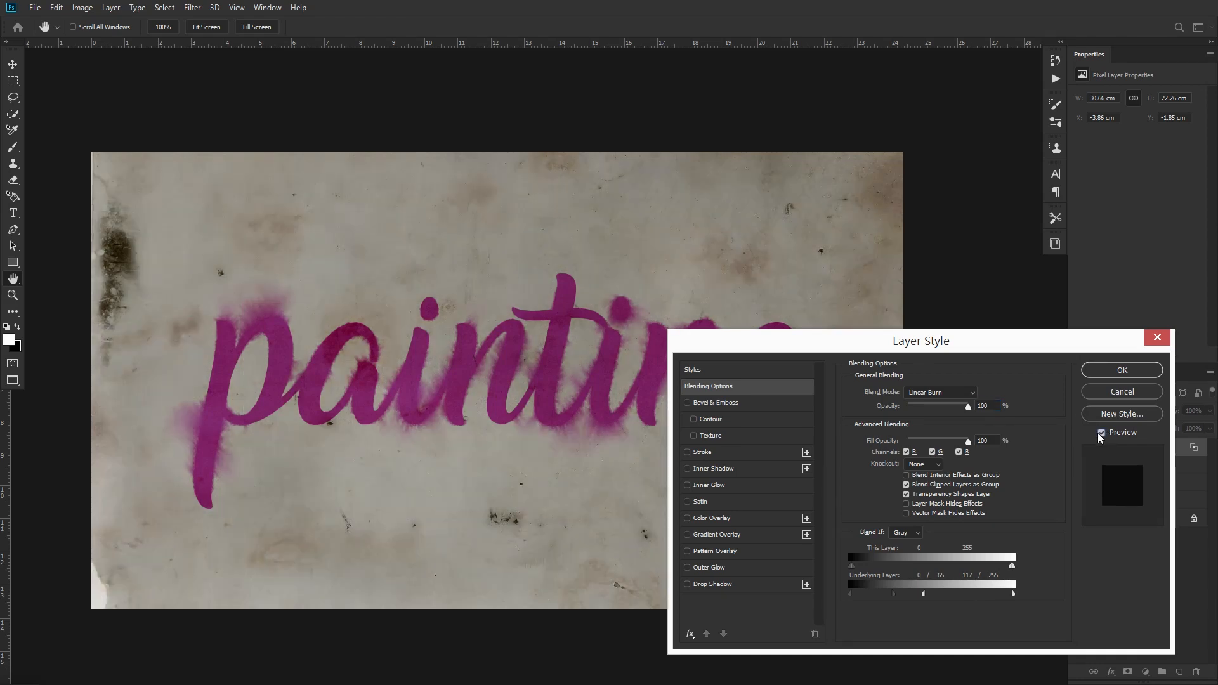
click(1121, 370)
Check how Layer 2 and the blended Layer 1 each contribute to the final artwork
click(1126, 467)
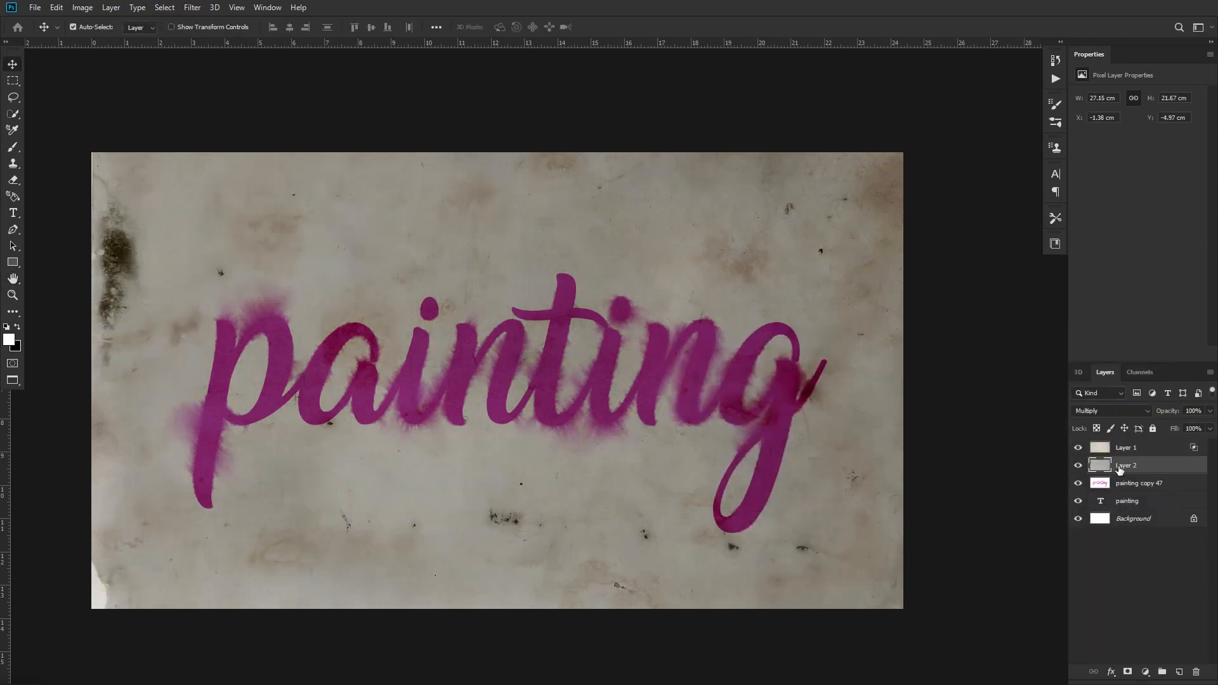
click(1078, 467)
click(1078, 466)
click(1078, 448)
click(1137, 449)
click(1123, 522)
click(1136, 448)
View the artwork full screen and examine the bleeding paint edges and paper texture along the whole word
key(f)
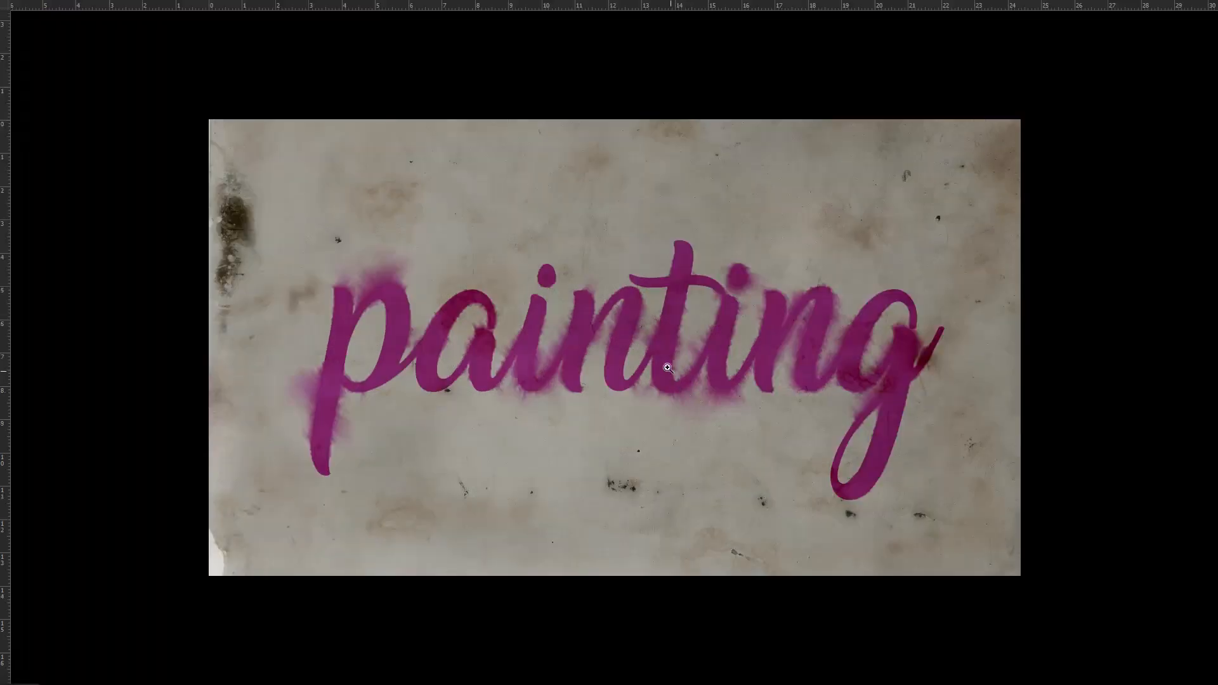
drag(643, 352, 616, 364)
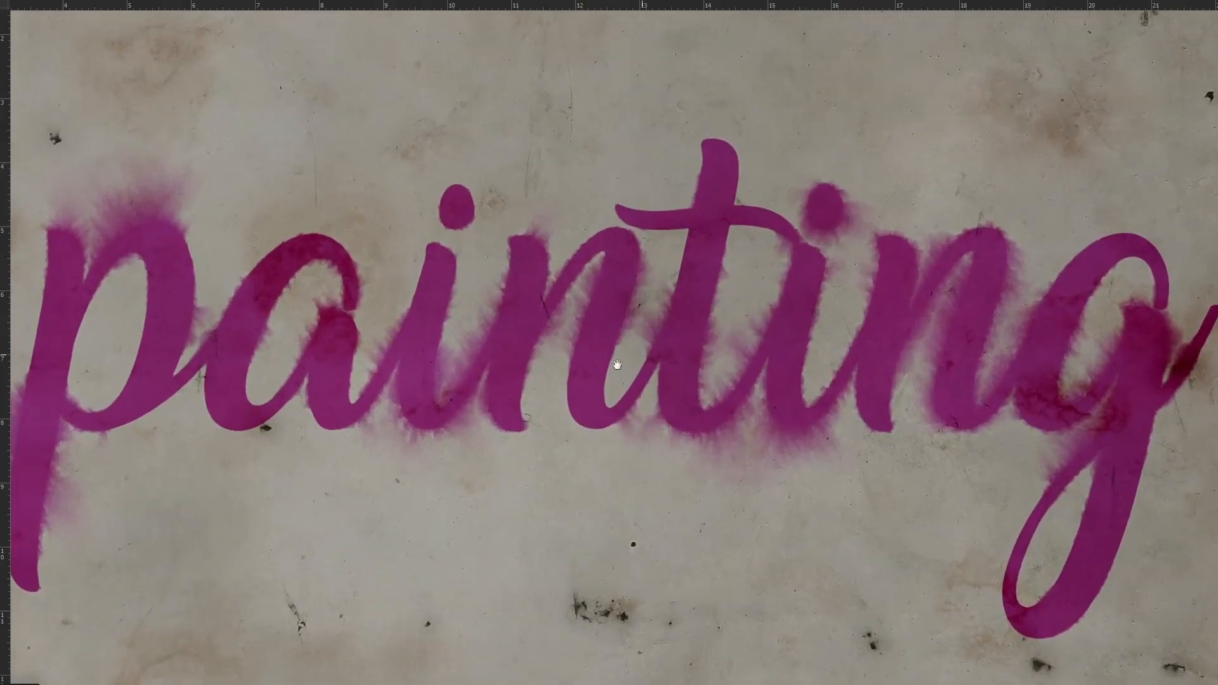
drag(491, 383, 494, 375)
drag(364, 370, 562, 417)
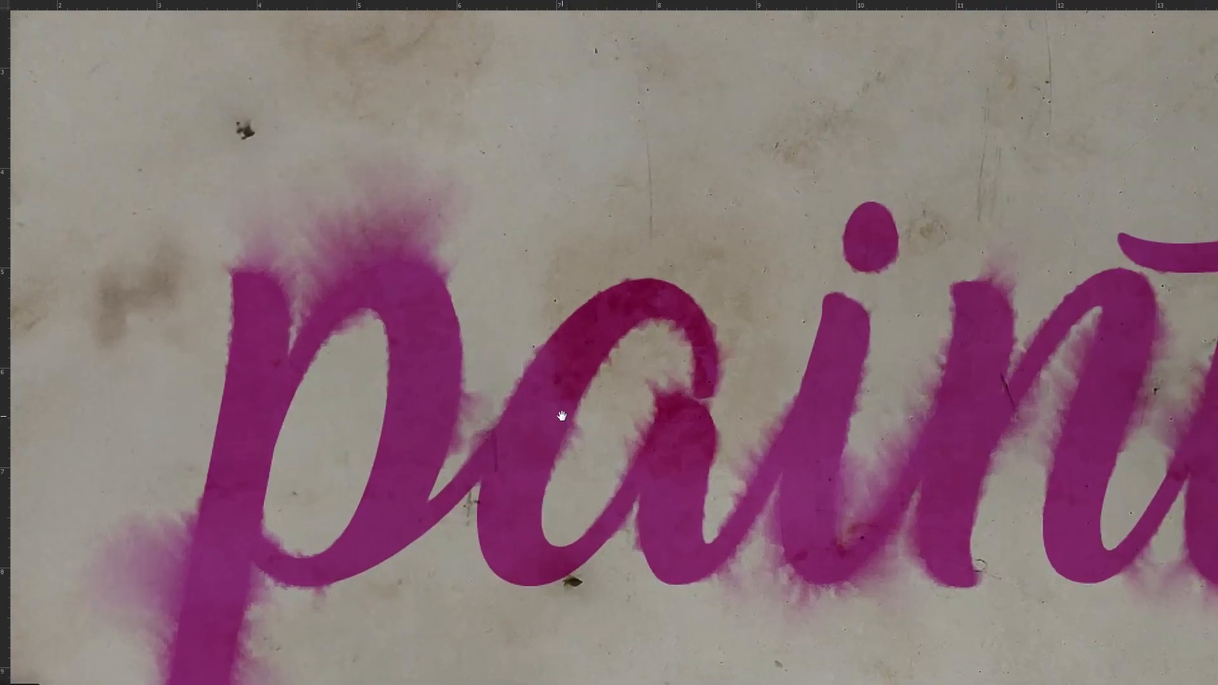
drag(652, 483, 522, 340)
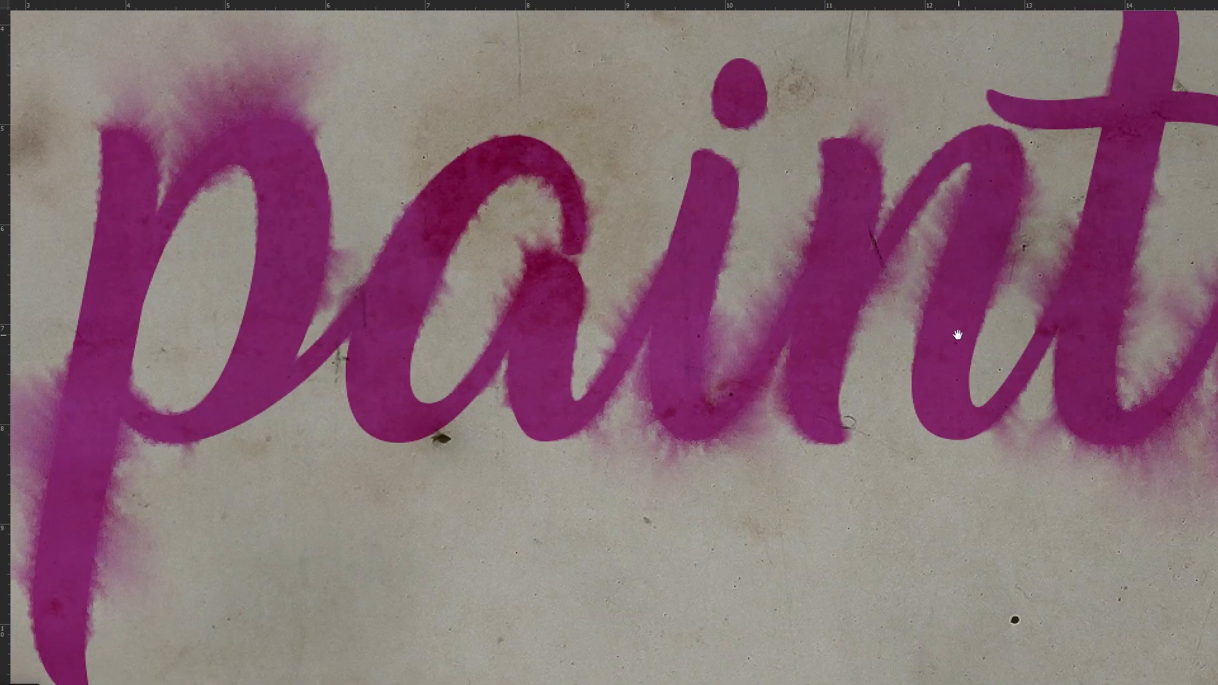
drag(957, 334, 660, 336)
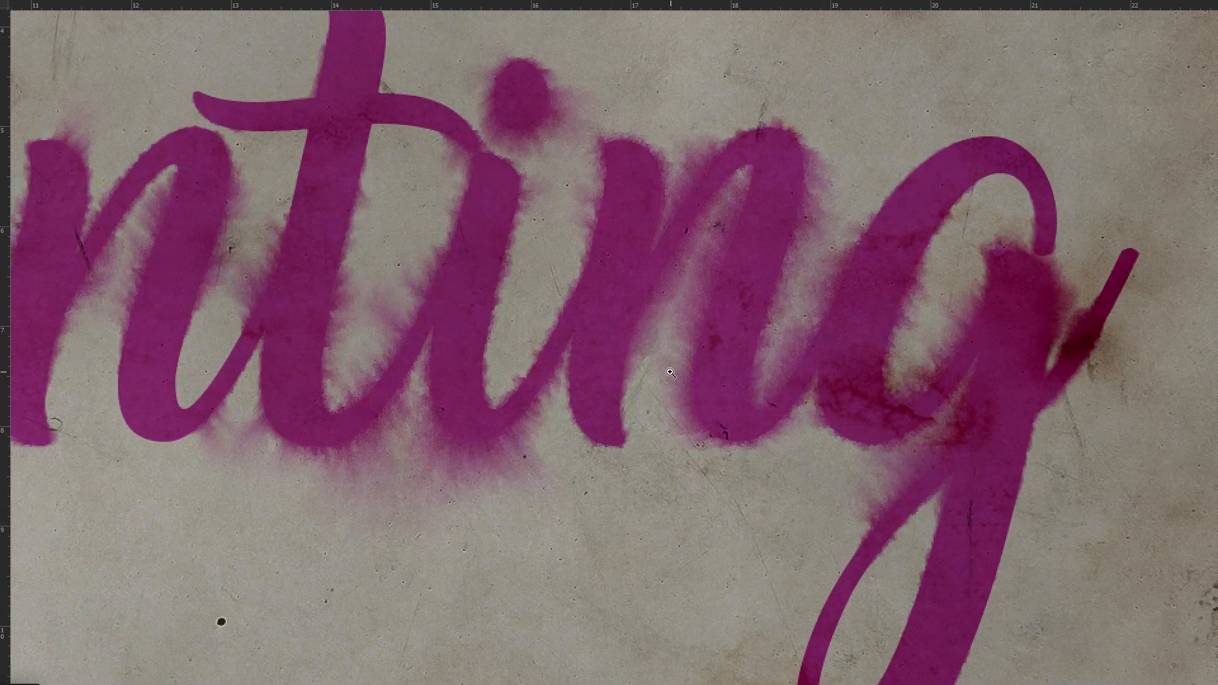
drag(590, 356, 674, 425)
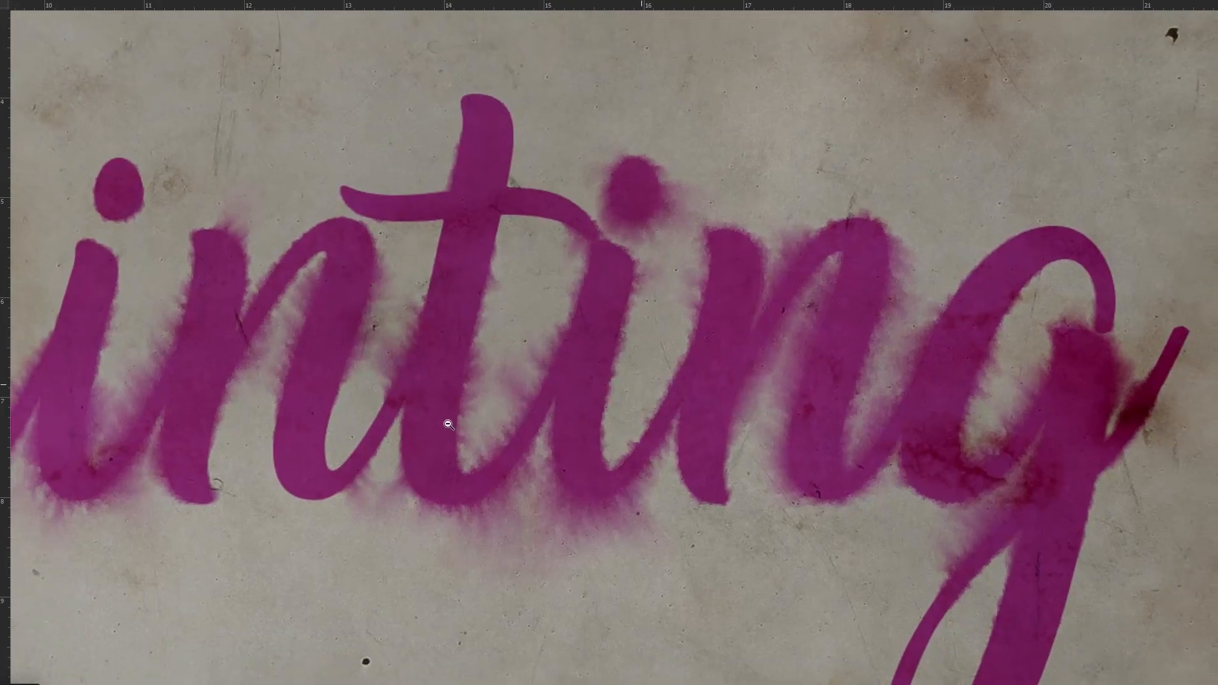
drag(448, 424, 689, 391)
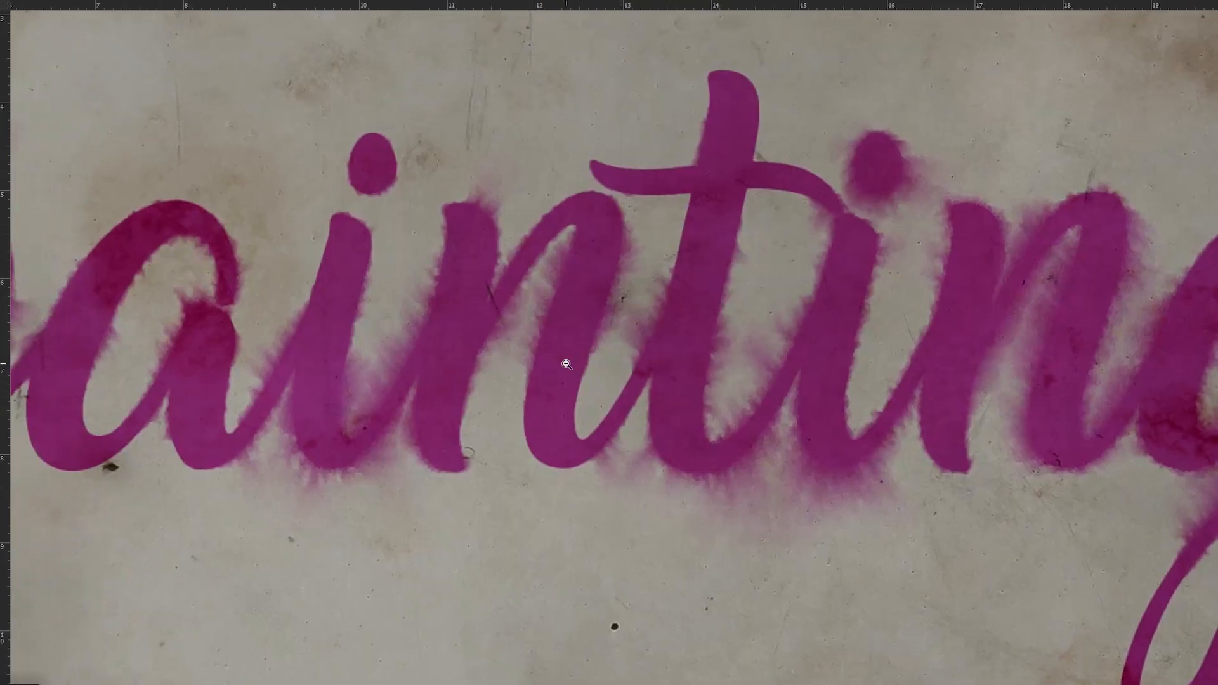
alt+click(574, 367)
drag(549, 388, 579, 381)
ctrl+click(576, 345)
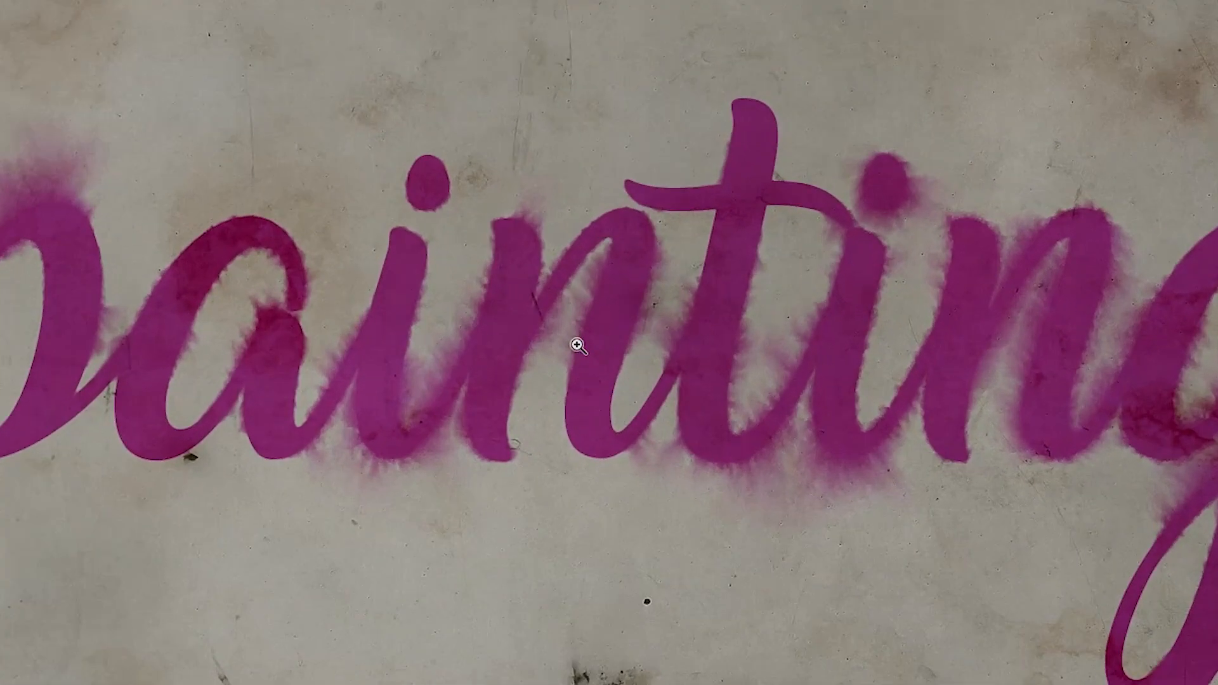
drag(553, 677, 561, 670)
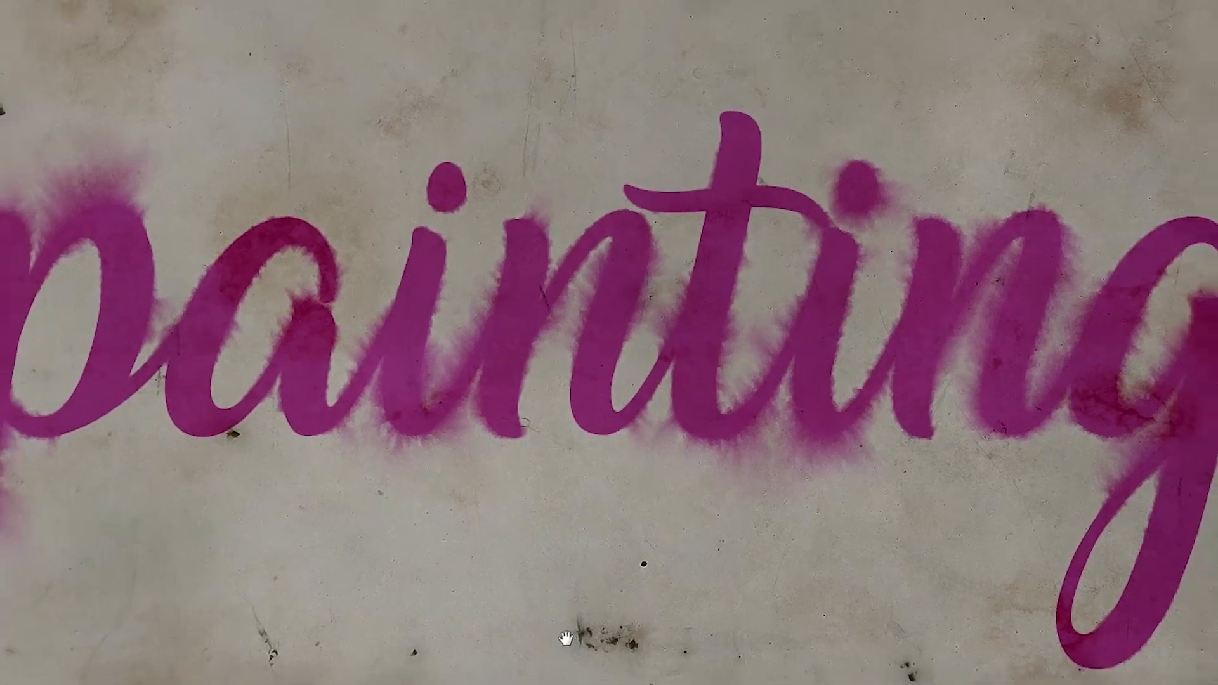